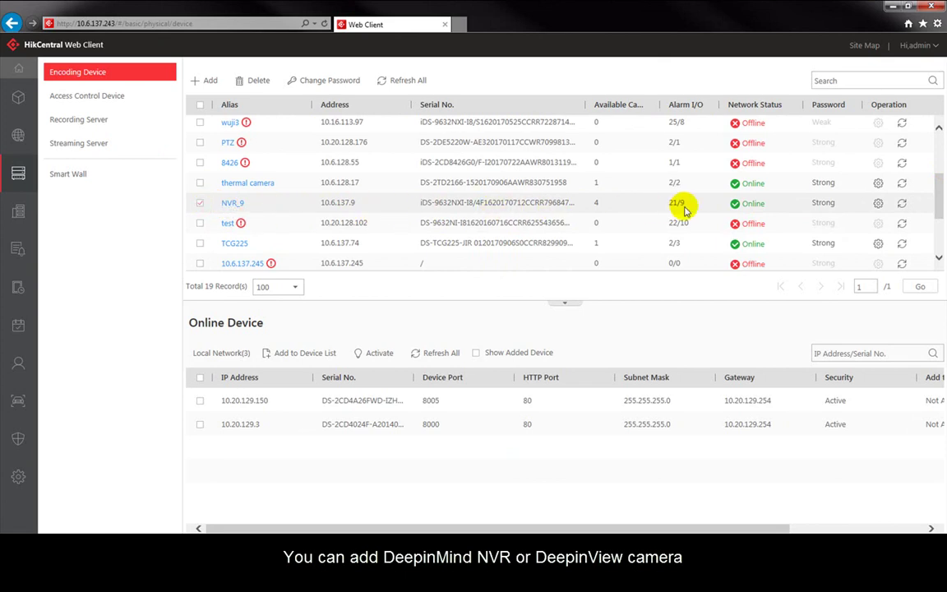
- Select the face camera in the encoding device list
{"action": "left_click_drag", "start_coordinate": [941, 194], "coordinate": [937, 251]}
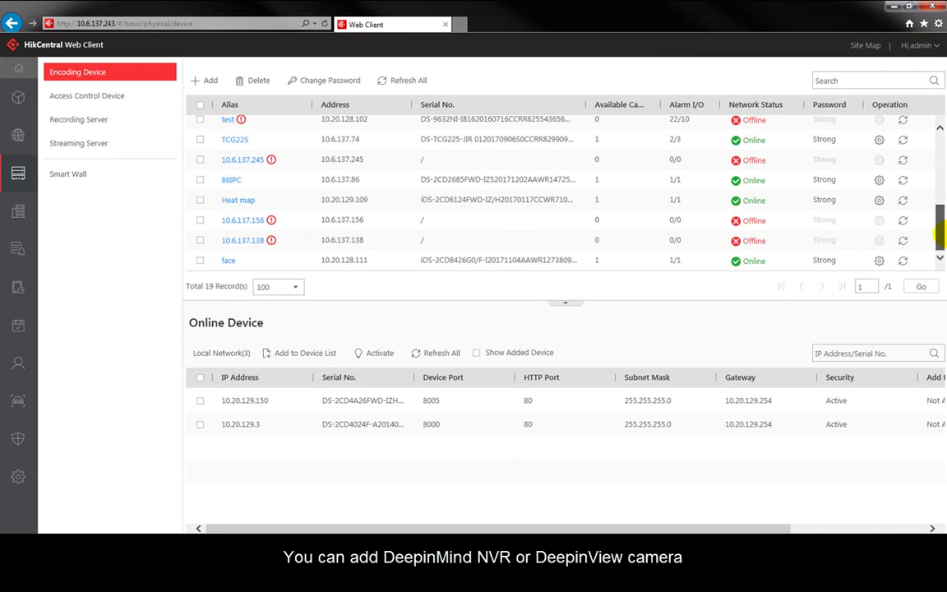
{"action": "left_click", "coordinate": [201, 261]}
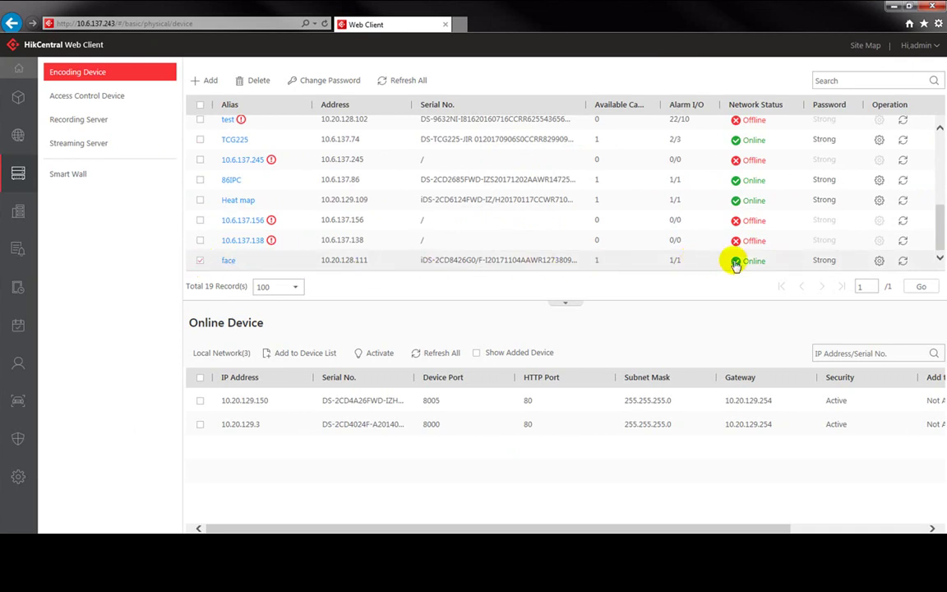
{"action": "scroll", "coordinate": [936, 205], "scroll_direction": "up", "scroll_amount": 2}
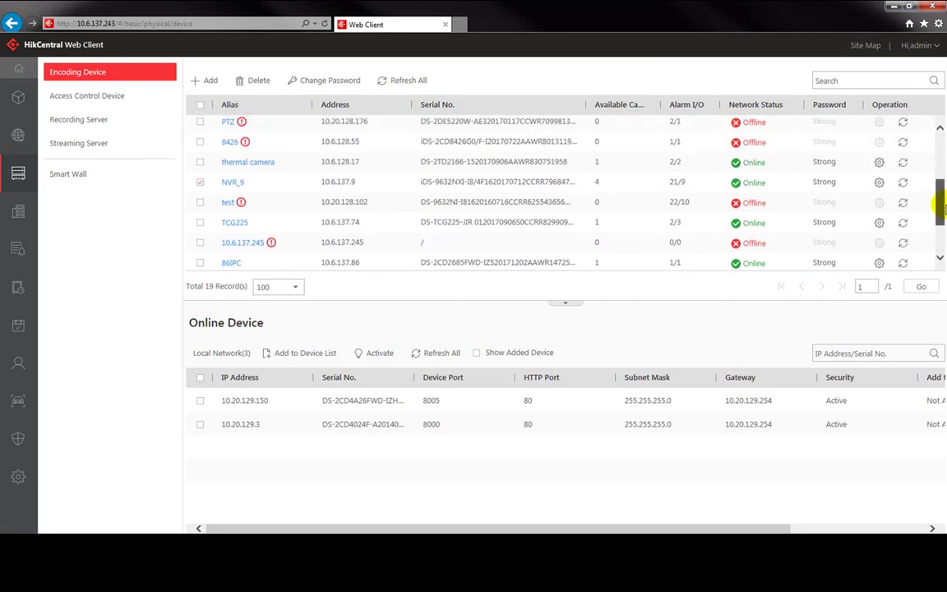
- Open the remote configuration of NVR_9, view the VCA rule of channel [D4] Face, and close the configuration window
{"action": "left_click", "coordinate": [879, 183]}
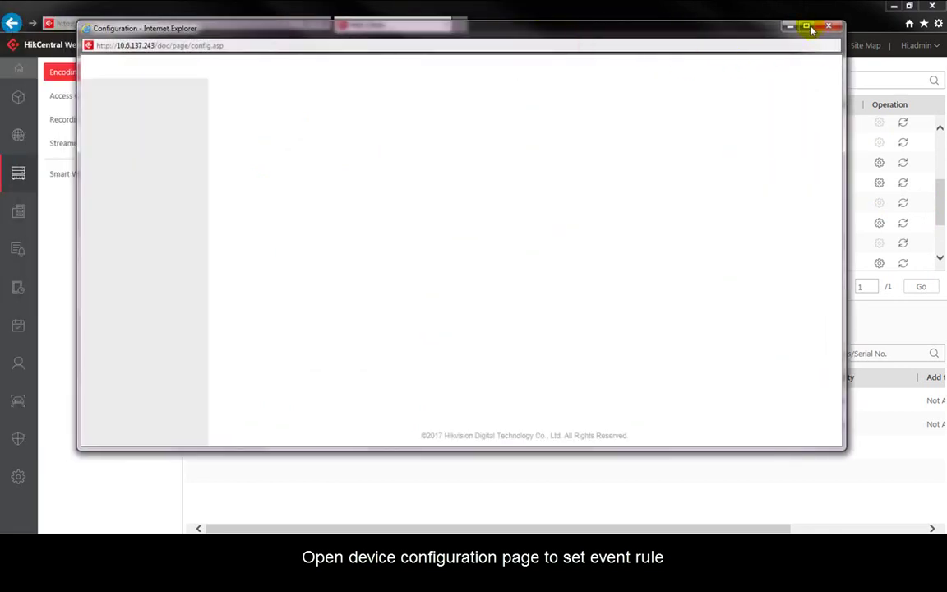
{"action": "left_click", "coordinate": [806, 27]}
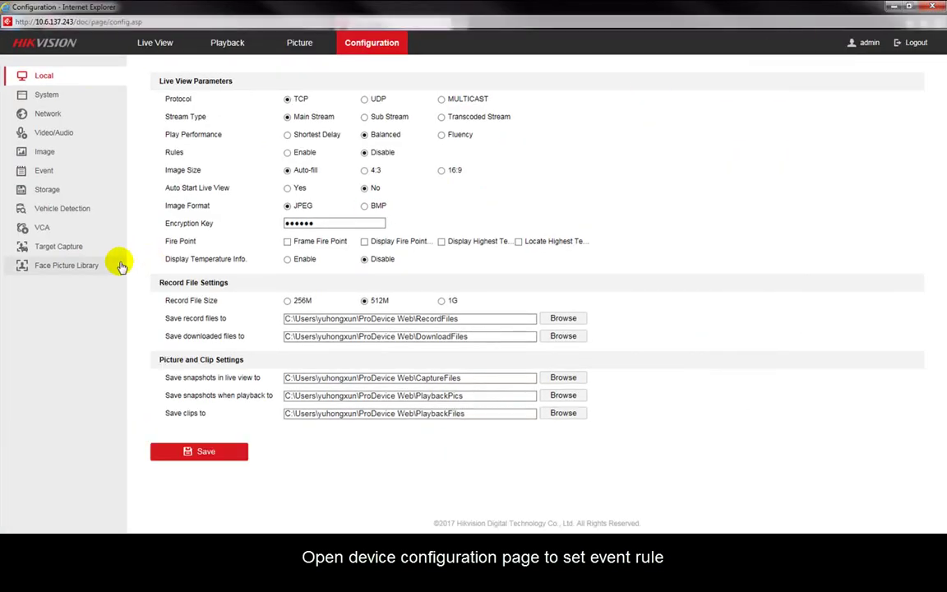
{"action": "left_click", "coordinate": [45, 226]}
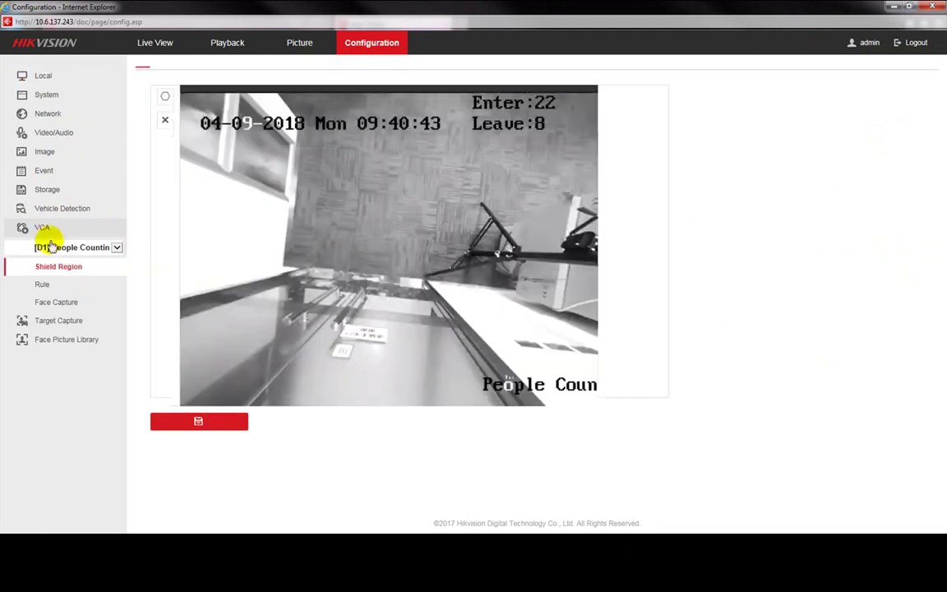
{"action": "left_click", "coordinate": [69, 247]}
{"action": "left_click", "coordinate": [59, 274]}
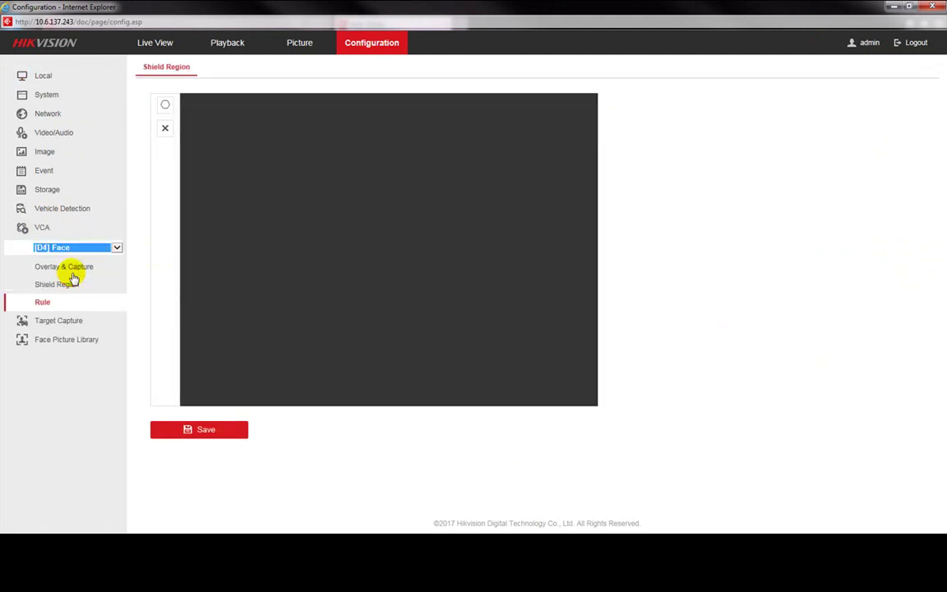
{"action": "left_click", "coordinate": [71, 268]}
{"action": "left_click", "coordinate": [57, 302]}
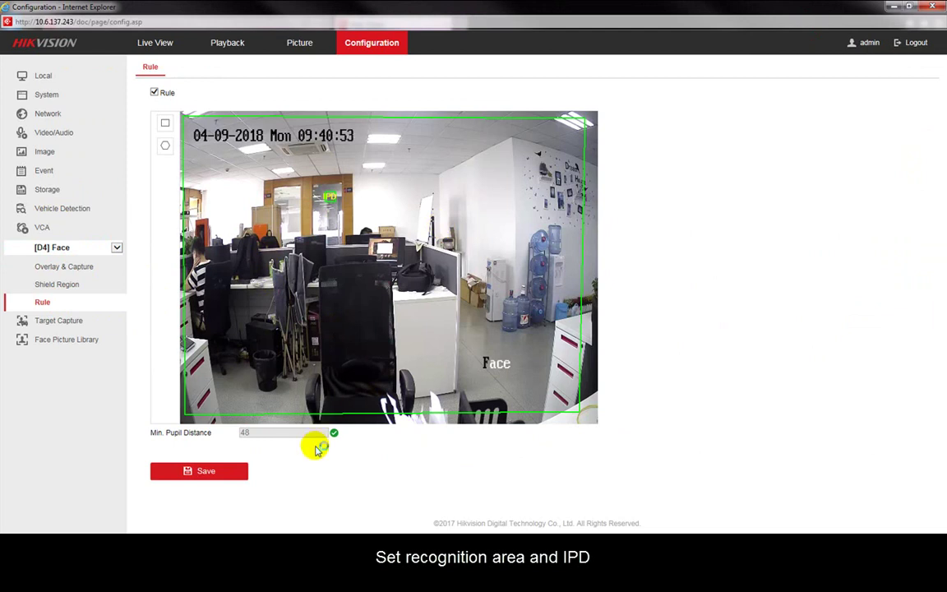
{"action": "left_click", "coordinate": [932, 9]}
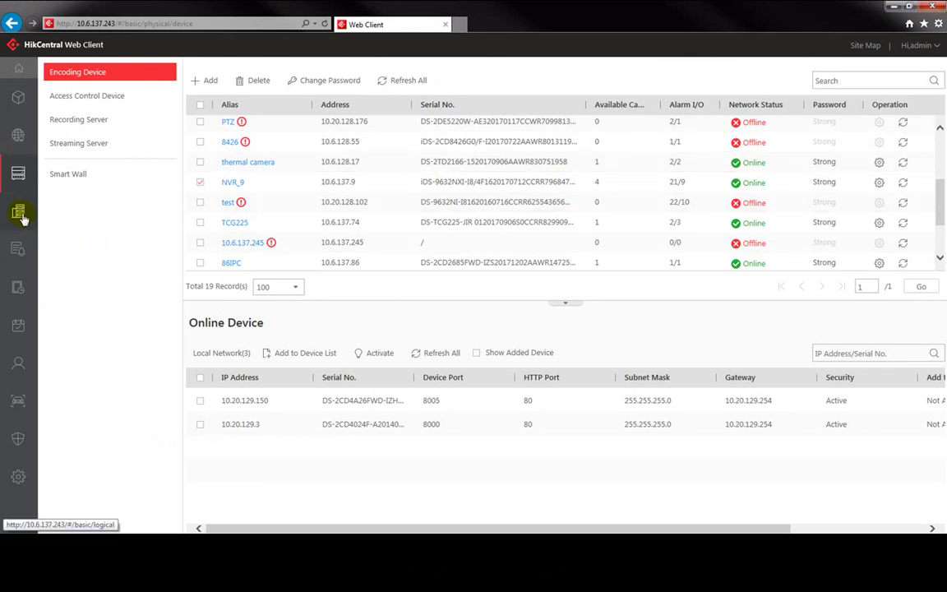
- Open the Face camera of area NVR_9 in the Logical View and review the weekly schedule of its recording template
{"action": "mouse_move", "coordinate": [16, 212]}
{"action": "left_click", "coordinate": [46, 212]}
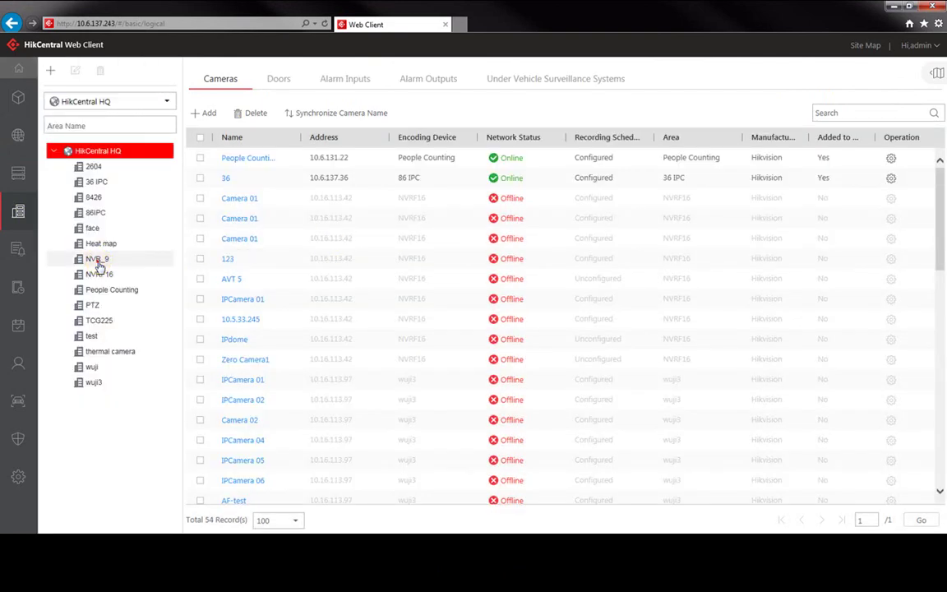
{"action": "left_click", "coordinate": [97, 262]}
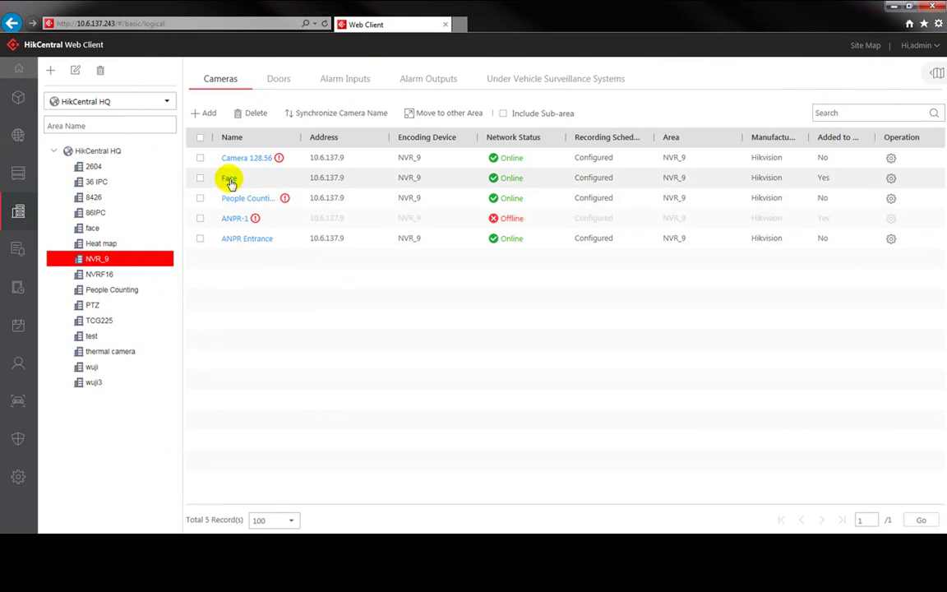
{"action": "left_click", "coordinate": [229, 178]}
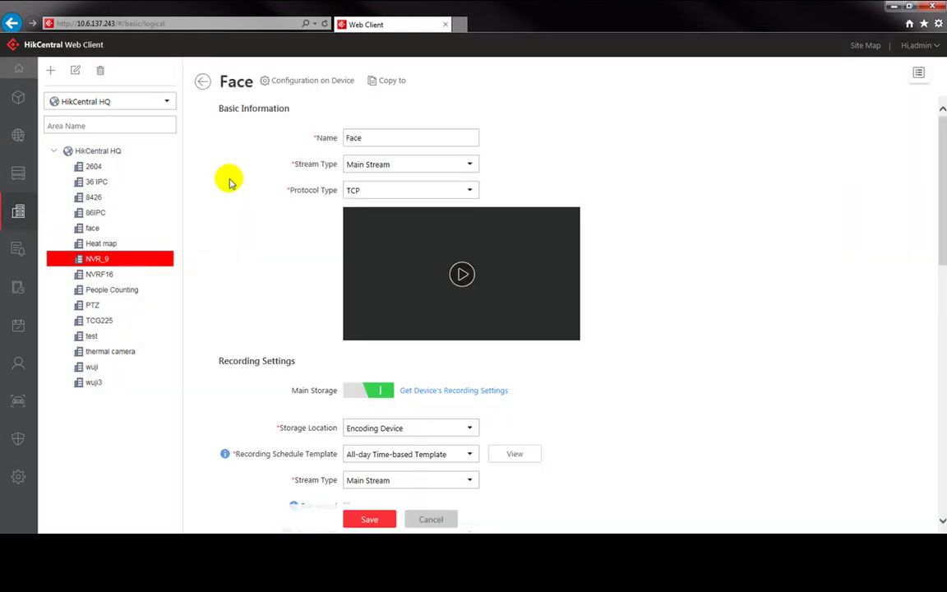
{"action": "scroll", "coordinate": [281, 237], "scroll_direction": "down", "scroll_amount": 3}
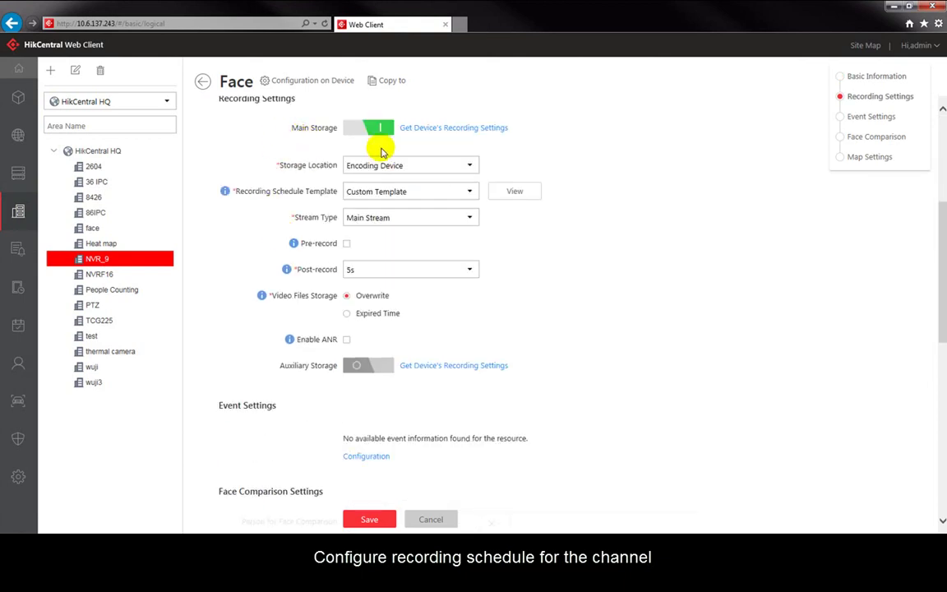
{"action": "left_click", "coordinate": [534, 192]}
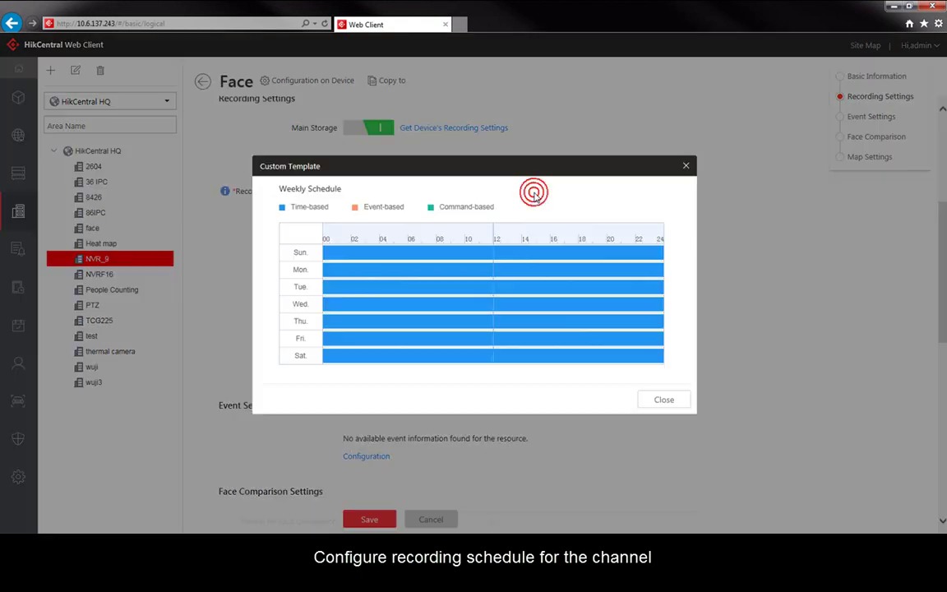
{"action": "left_click", "coordinate": [686, 167]}
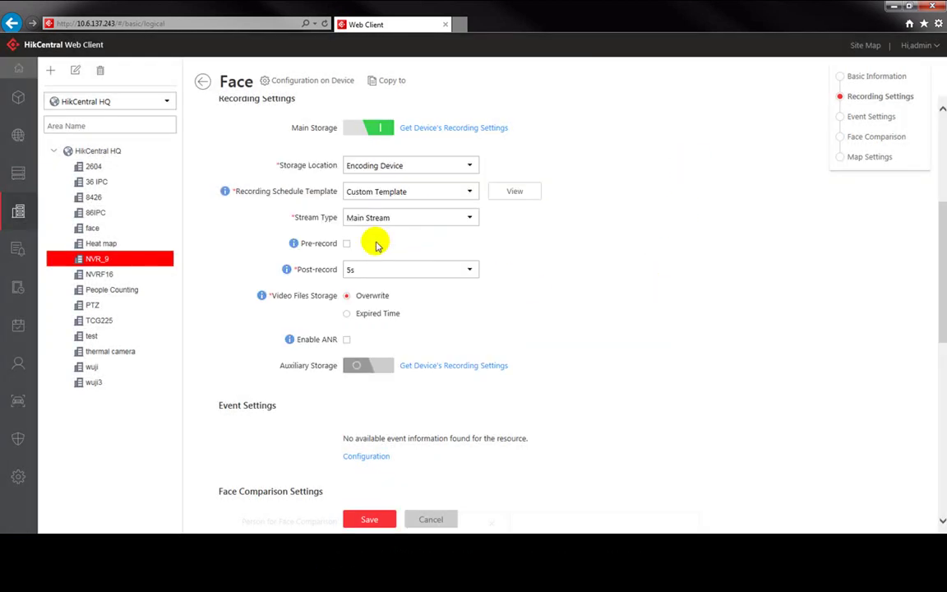
{"action": "left_click", "coordinate": [203, 83]}
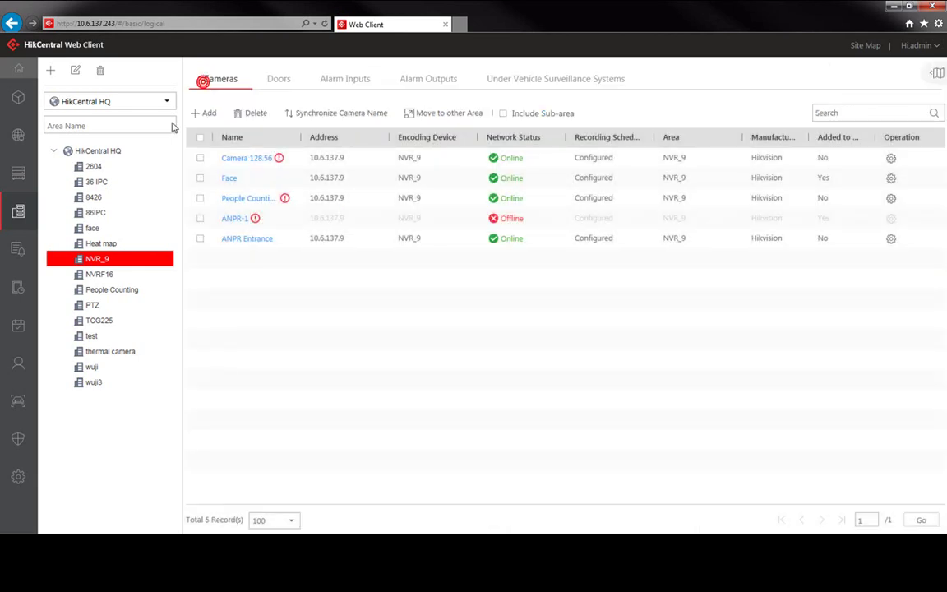
- Add a face comparison group named blacklist in the Person module
{"action": "left_click", "coordinate": [14, 73]}
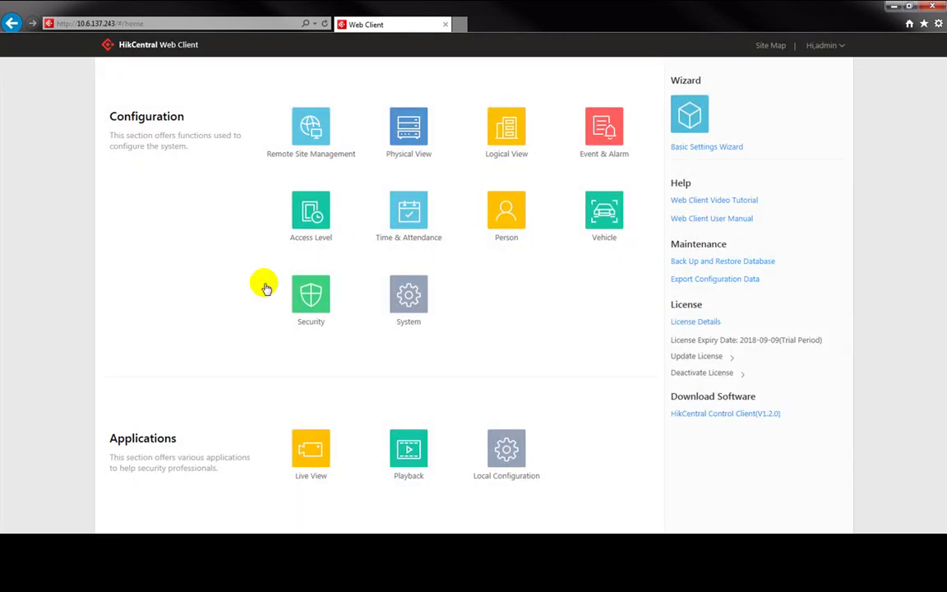
{"action": "left_click", "coordinate": [505, 214]}
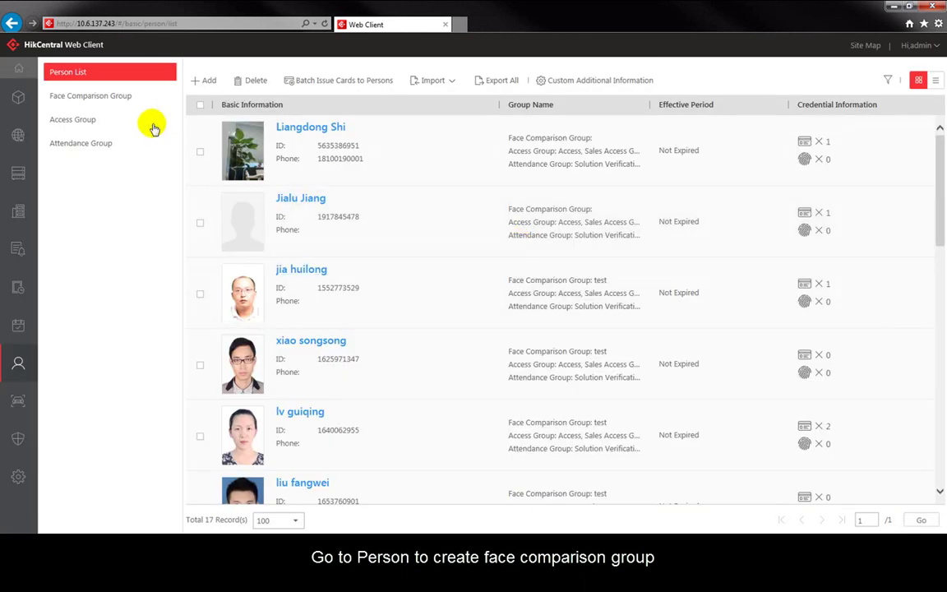
{"action": "left_click", "coordinate": [94, 104]}
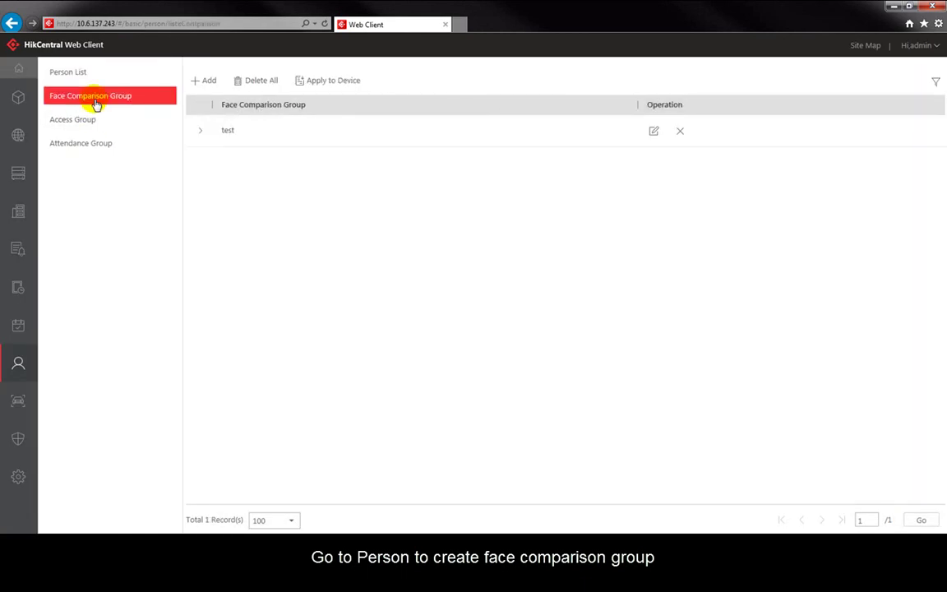
{"action": "left_click", "coordinate": [207, 83]}
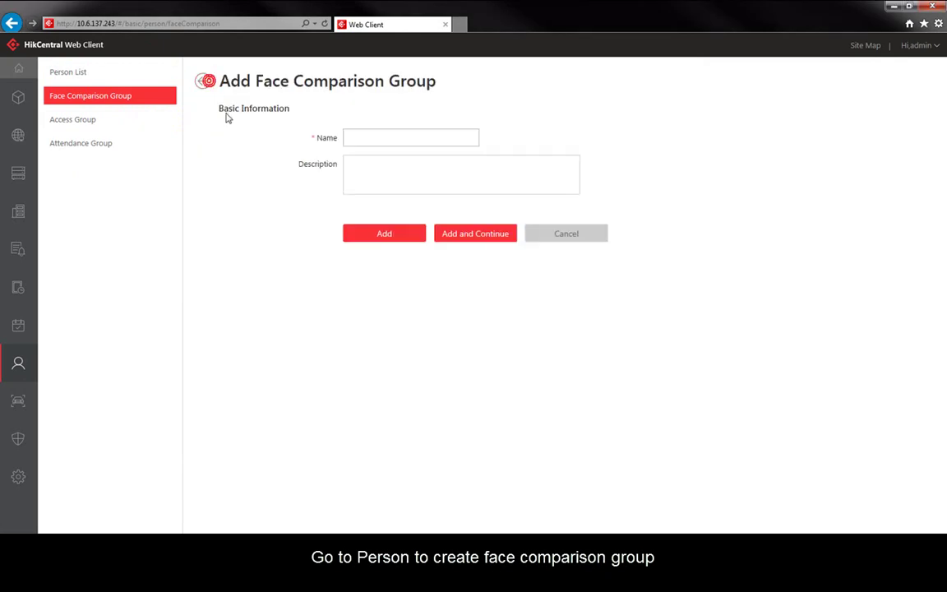
{"action": "left_click", "coordinate": [379, 141]}
{"action": "type", "text": "blacklist"}
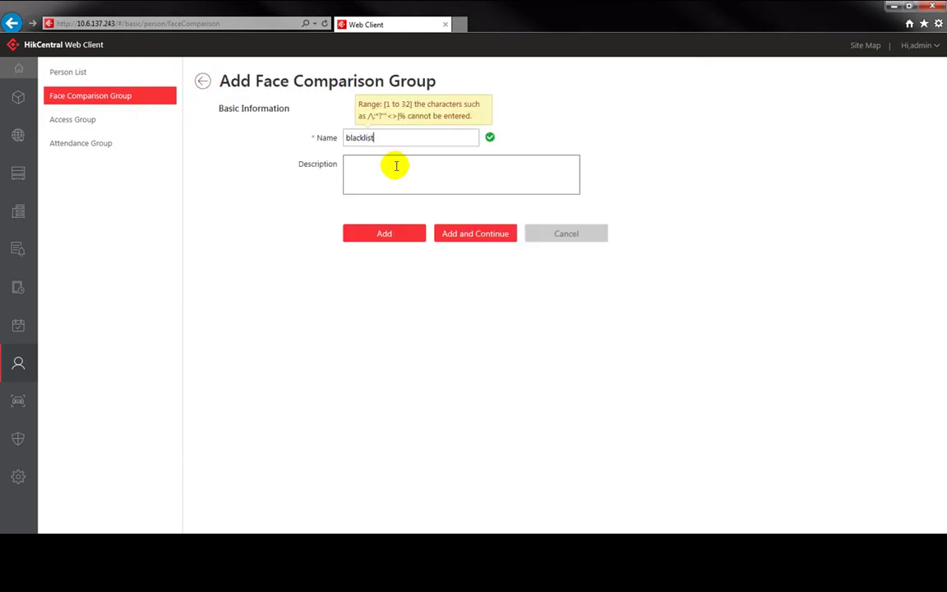
{"action": "left_click", "coordinate": [394, 235]}
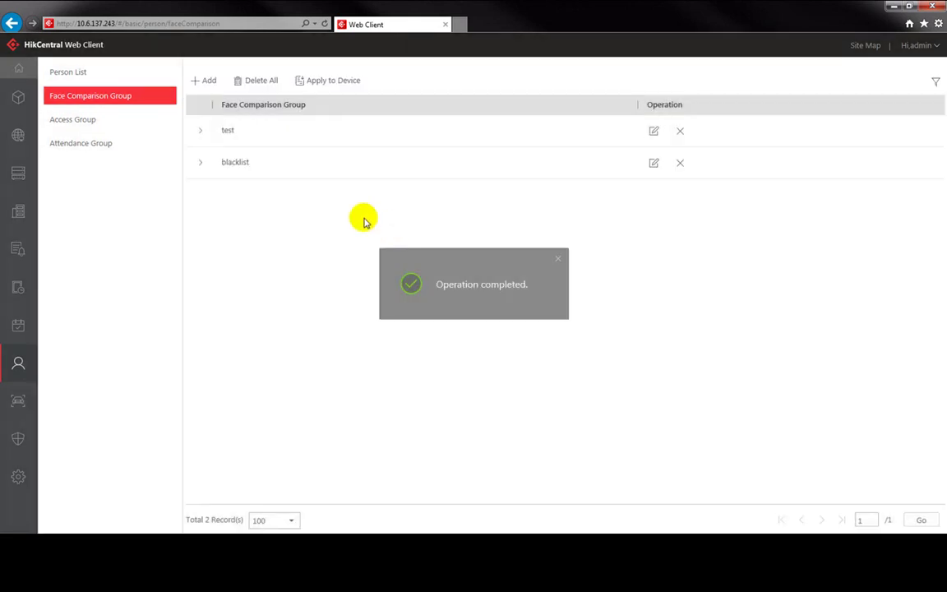
- Add five people from the person list to the blacklist face comparison group and save the selection
{"action": "left_click", "coordinate": [199, 162]}
{"action": "left_click", "coordinate": [237, 216]}
{"action": "scroll", "coordinate": [257, 346], "scroll_direction": "down", "scroll_amount": 1}
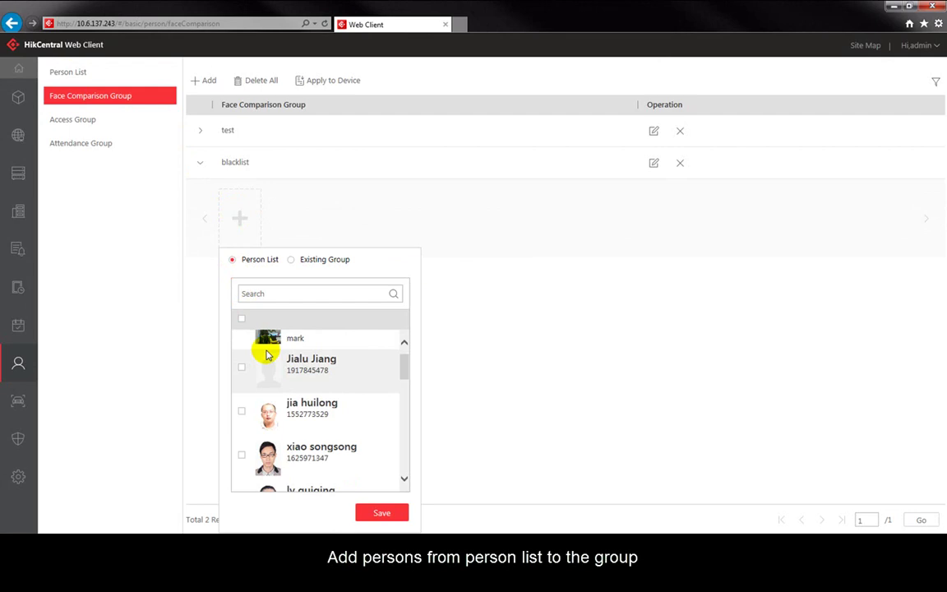
{"action": "left_click", "coordinate": [242, 415]}
{"action": "scroll", "coordinate": [242, 415], "scroll_direction": "down", "scroll_amount": 1}
{"action": "left_click", "coordinate": [242, 408]}
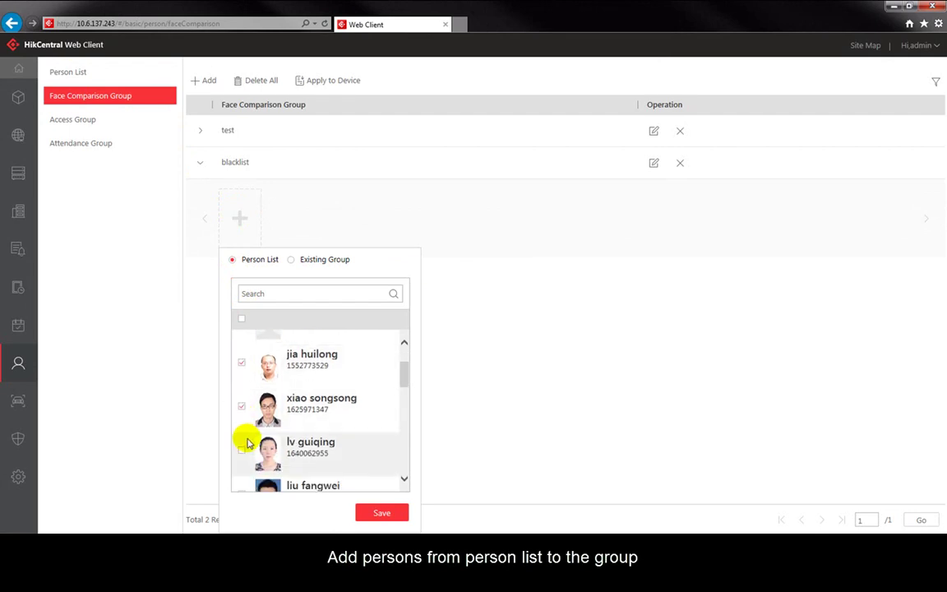
{"action": "scroll", "coordinate": [240, 452], "scroll_direction": "down", "scroll_amount": 6}
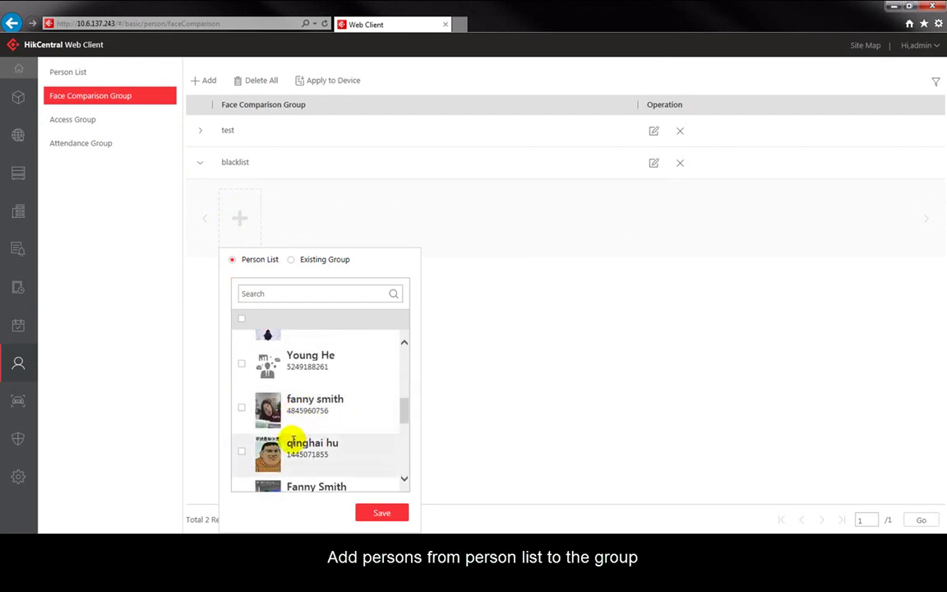
{"action": "scroll", "coordinate": [244, 441], "scroll_direction": "down", "scroll_amount": 2}
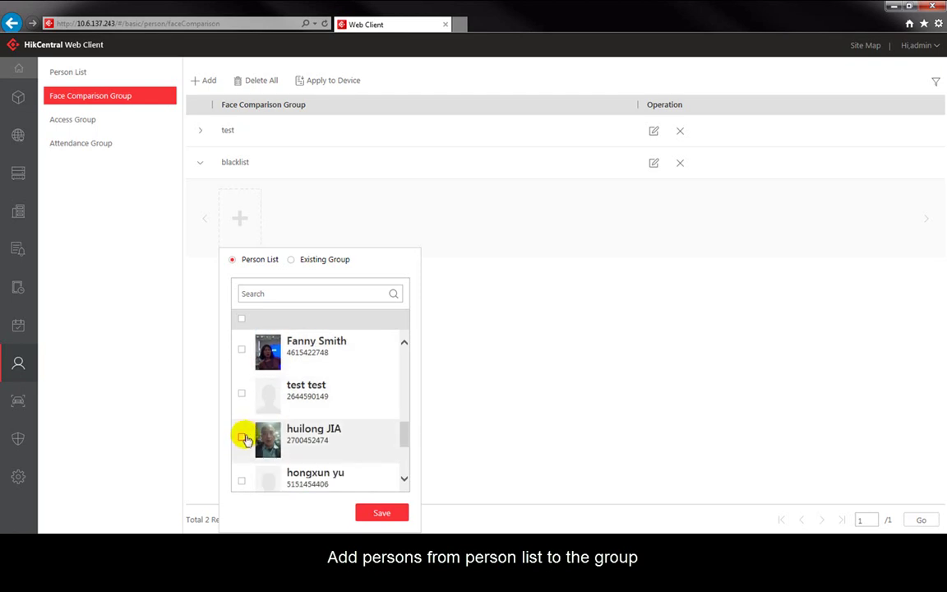
{"action": "scroll", "coordinate": [244, 438], "scroll_direction": "down", "scroll_amount": 2}
{"action": "scroll", "coordinate": [243, 444], "scroll_direction": "down", "scroll_amount": 1}
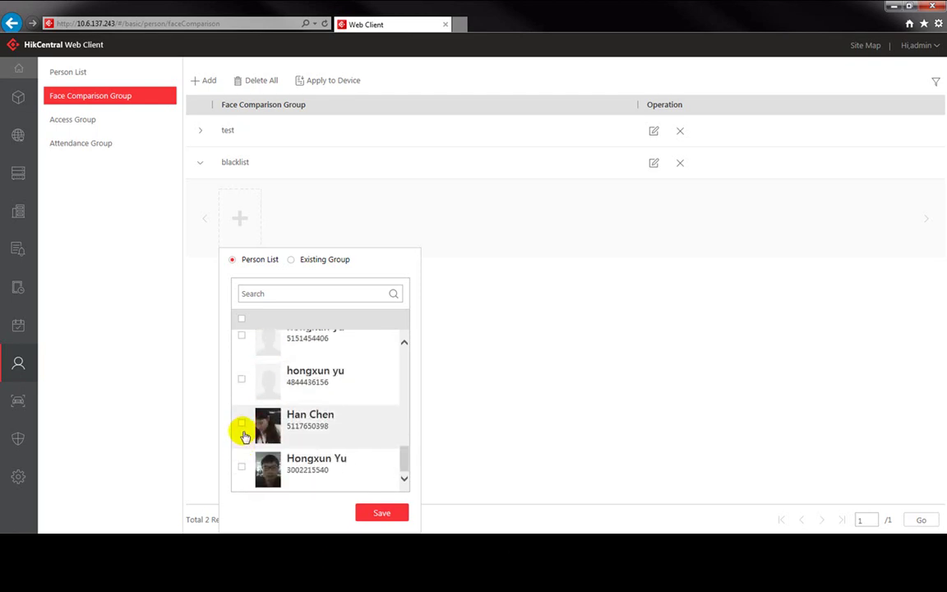
{"action": "left_click", "coordinate": [241, 466]}
{"action": "left_click", "coordinate": [378, 512]}
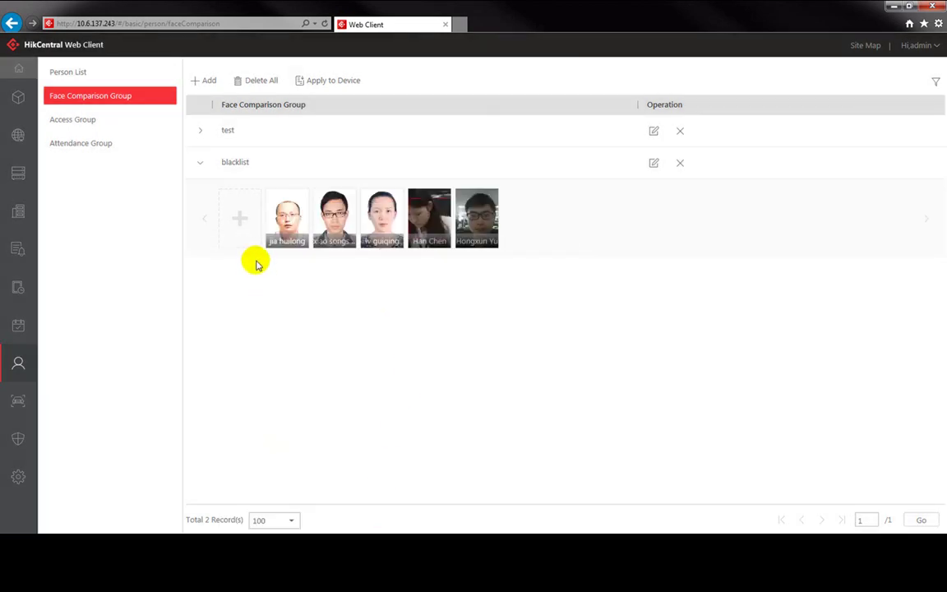
- Apply the blacklist face comparison group to the face camera under NVR_9
{"action": "left_click", "coordinate": [333, 85]}
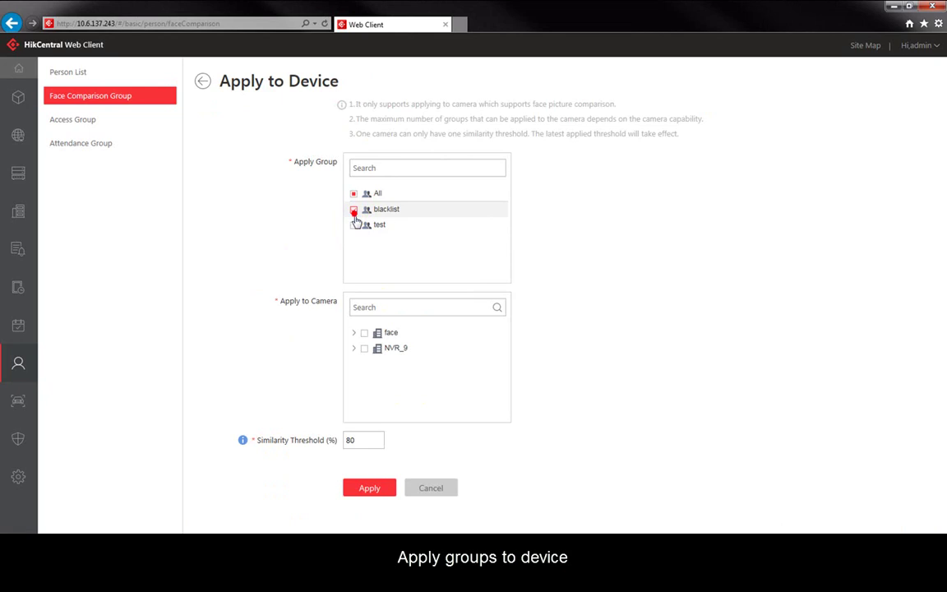
{"action": "left_click", "coordinate": [354, 211]}
{"action": "left_click", "coordinate": [353, 347]}
{"action": "left_click", "coordinate": [371, 497]}
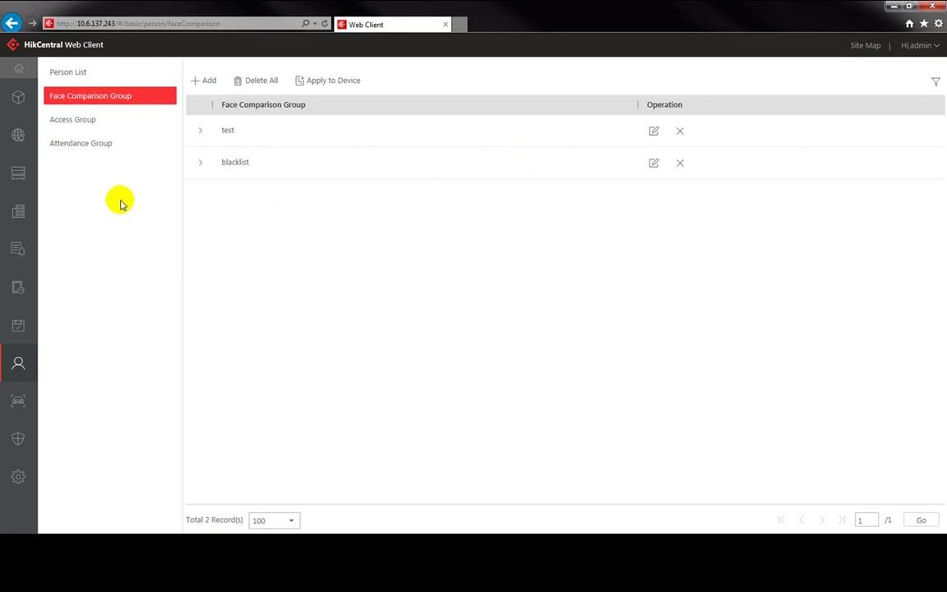
- Start a new alarm in Event & Alarm with source type Person, the Face camera of NVR_9, and Face Matched Event for the test group
{"action": "left_click", "coordinate": [19, 70]}
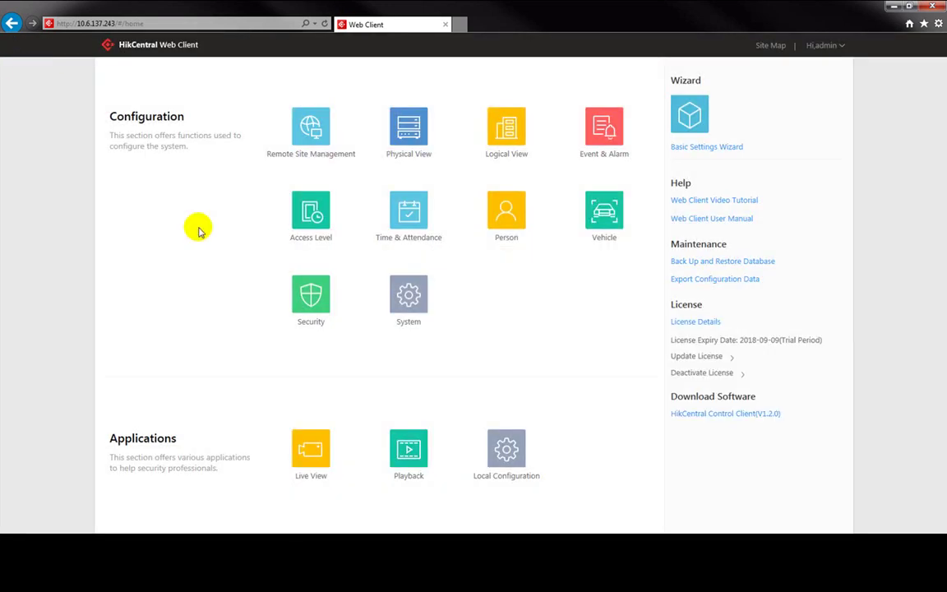
{"action": "left_click", "coordinate": [604, 131]}
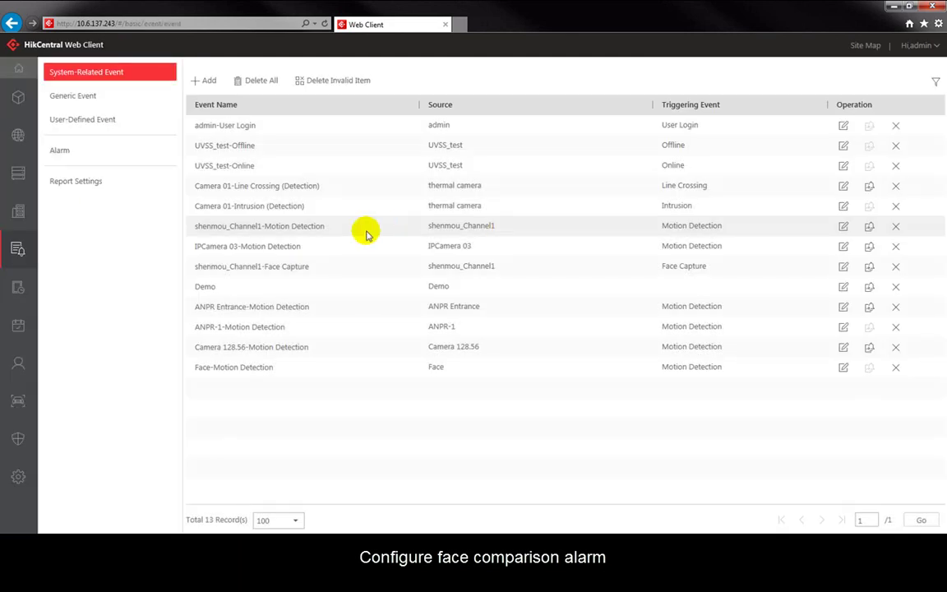
{"action": "left_click", "coordinate": [142, 152]}
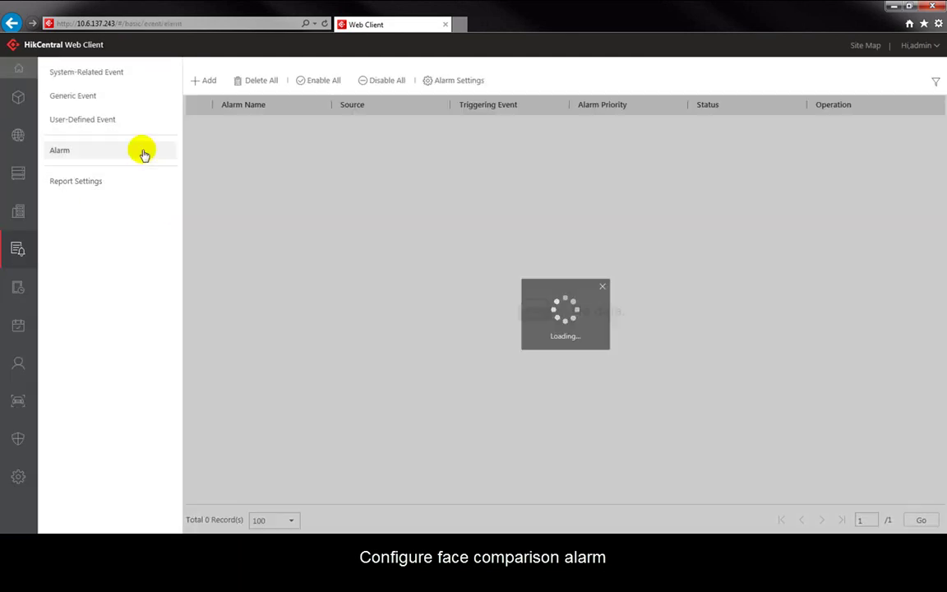
{"action": "left_click", "coordinate": [210, 83]}
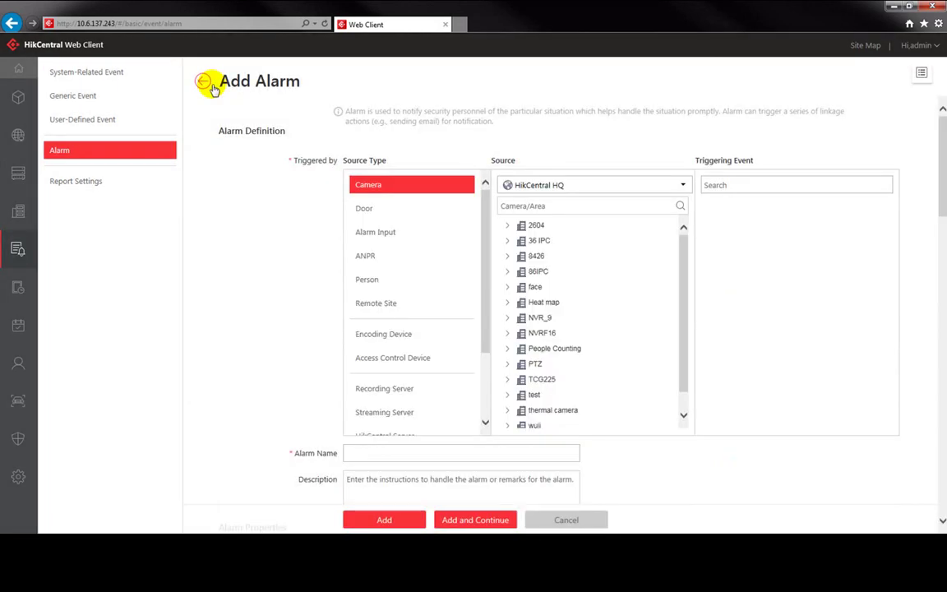
{"action": "scroll", "coordinate": [374, 314], "scroll_direction": "down", "scroll_amount": 1}
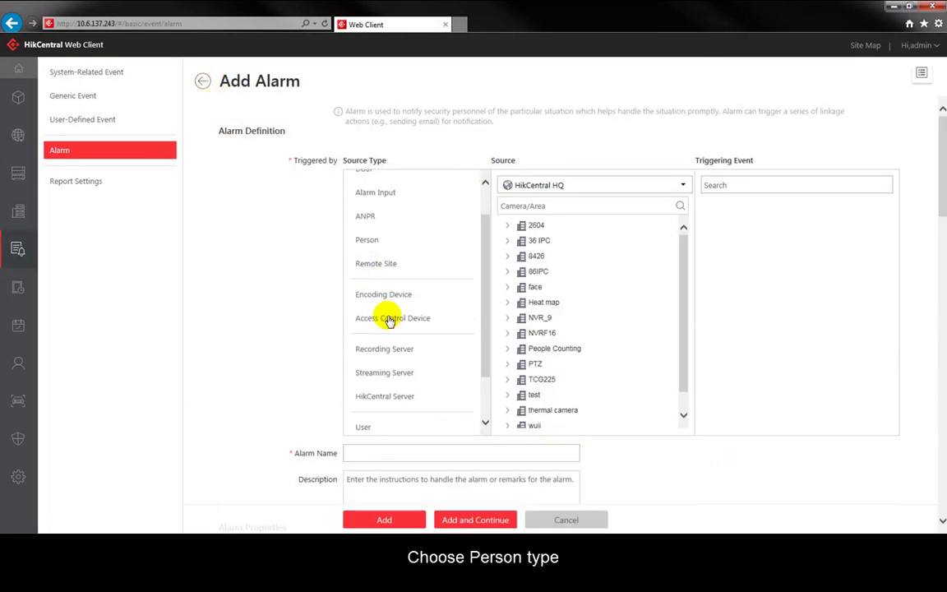
{"action": "left_click", "coordinate": [397, 240]}
{"action": "left_click", "coordinate": [507, 220]}
{"action": "left_click", "coordinate": [545, 237]}
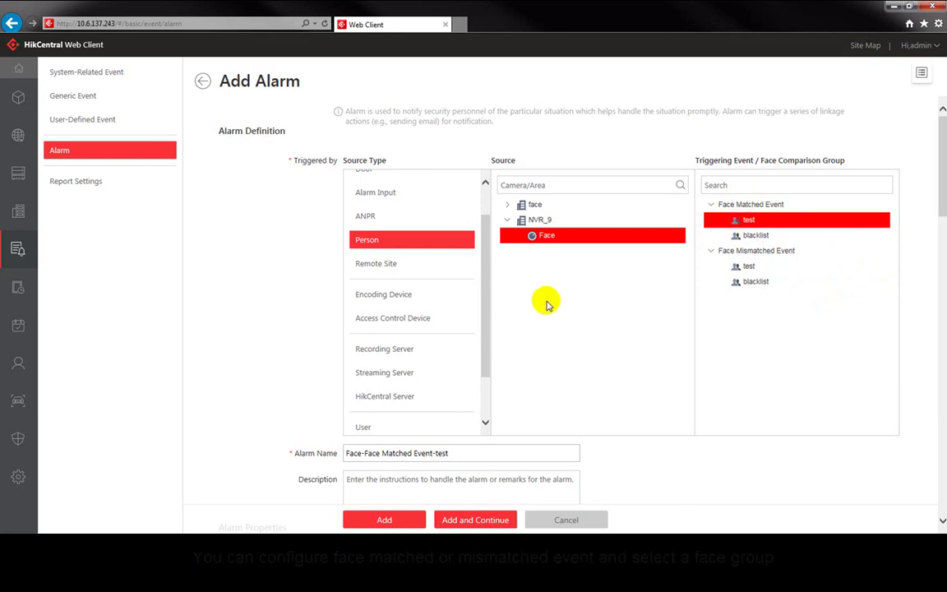
- Review the alarm's properties, recipients, related camera and actions, add the alarm, and return to the home page
{"action": "scroll", "coordinate": [576, 319], "scroll_direction": "down", "scroll_amount": 5}
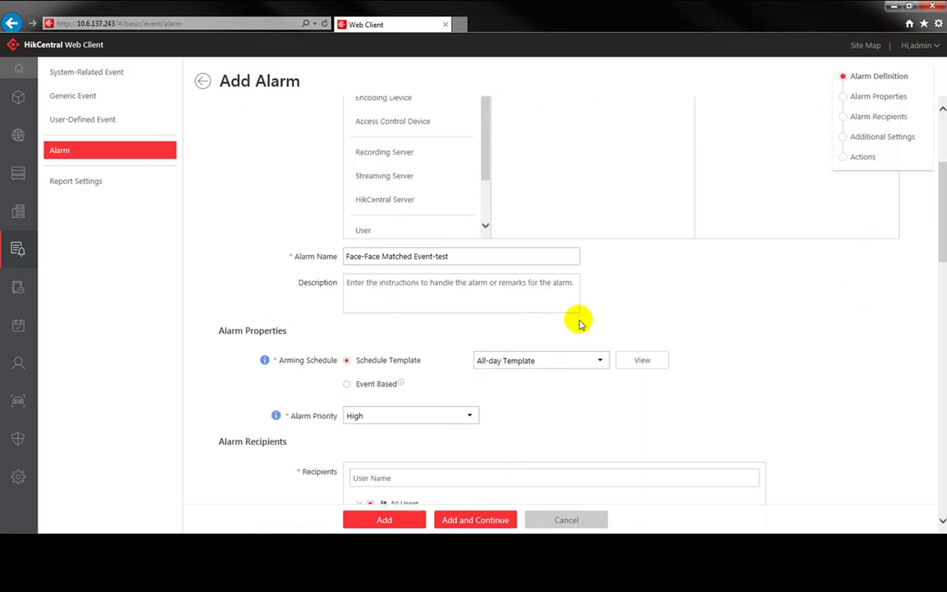
{"action": "scroll", "coordinate": [534, 309], "scroll_direction": "down", "scroll_amount": 4}
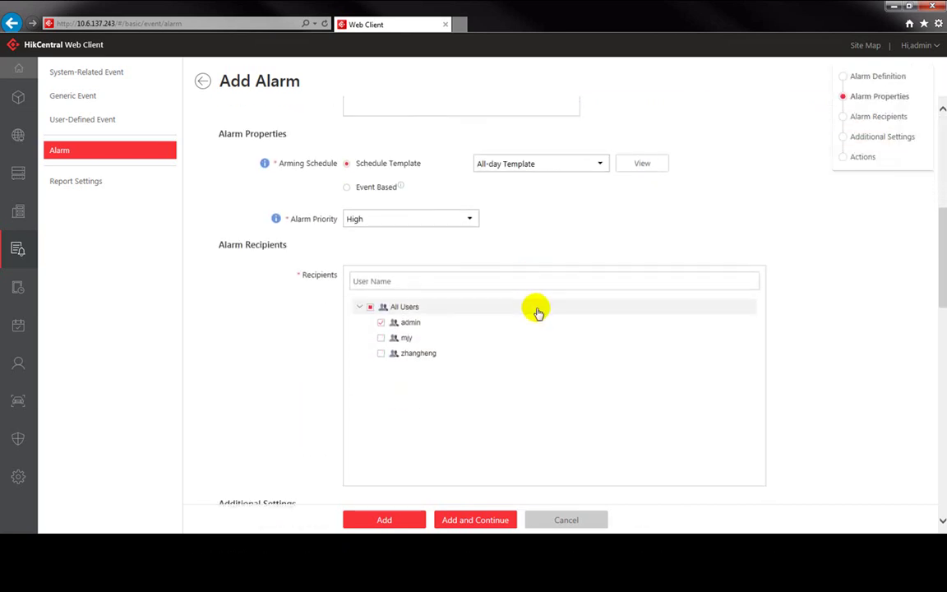
{"action": "scroll", "coordinate": [531, 308], "scroll_direction": "down", "scroll_amount": 2}
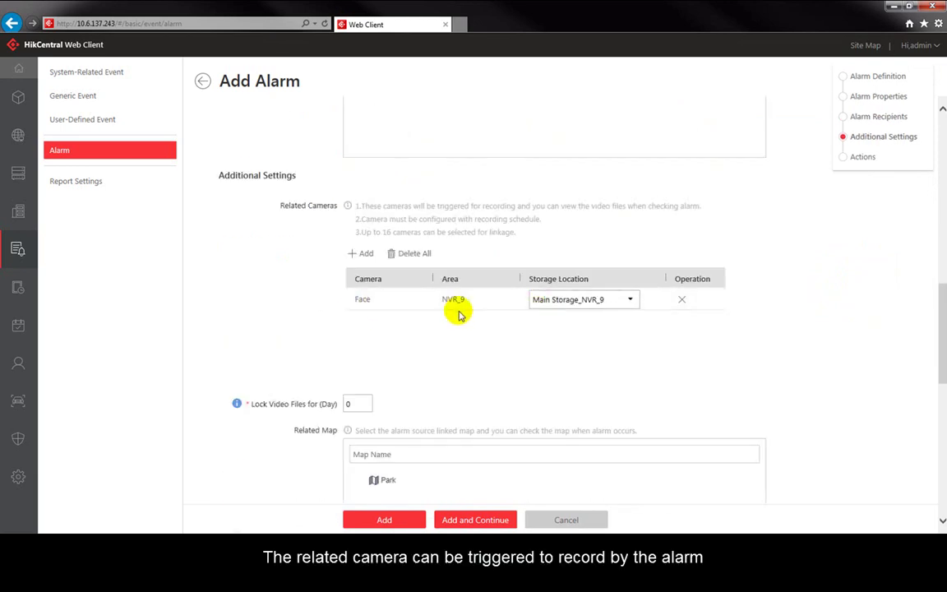
{"action": "scroll", "coordinate": [691, 340], "scroll_direction": "down", "scroll_amount": 6}
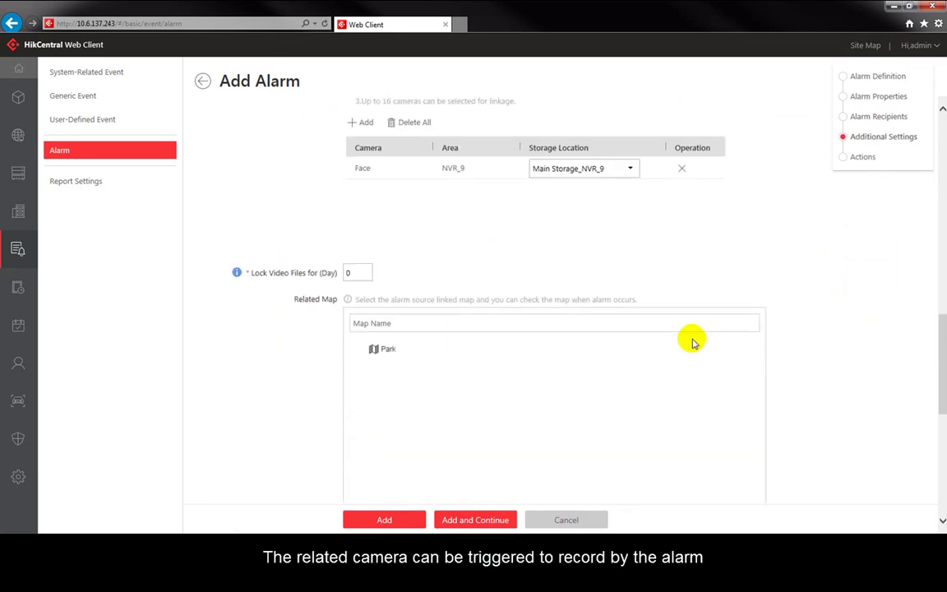
{"action": "scroll", "coordinate": [692, 340], "scroll_direction": "down", "scroll_amount": 3}
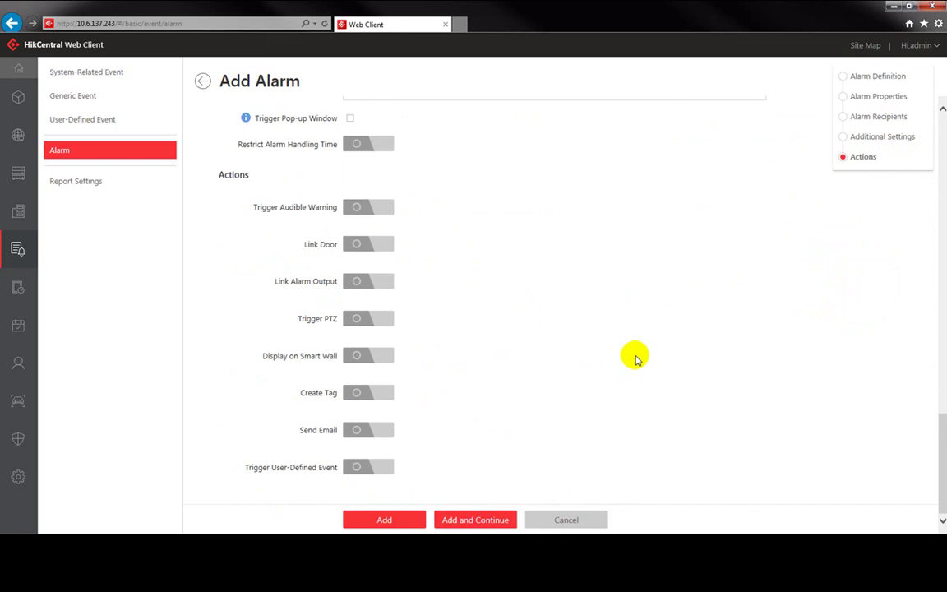
{"action": "left_click", "coordinate": [386, 520]}
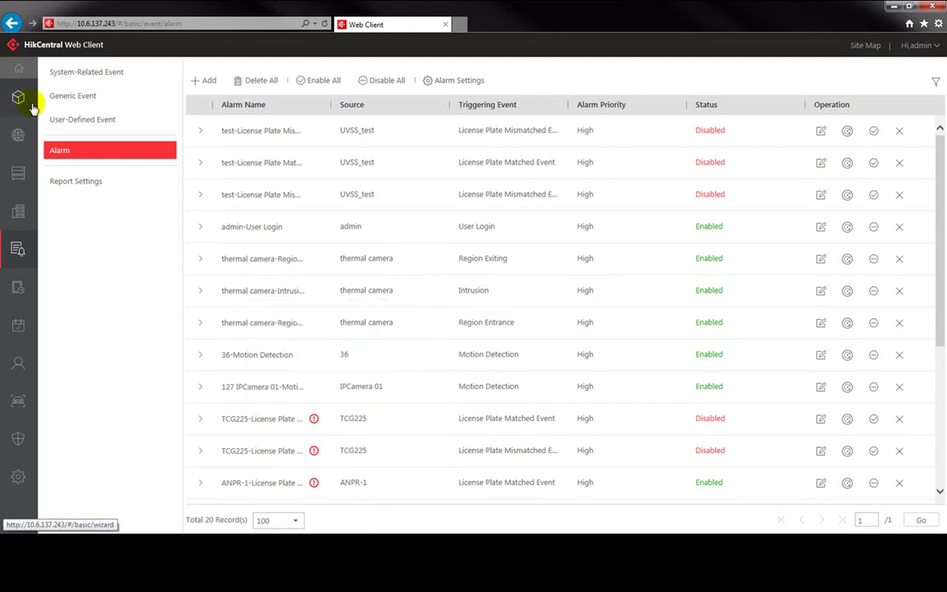
{"action": "mouse_move", "coordinate": [26, 80]}
{"action": "left_click", "coordinate": [24, 74]}
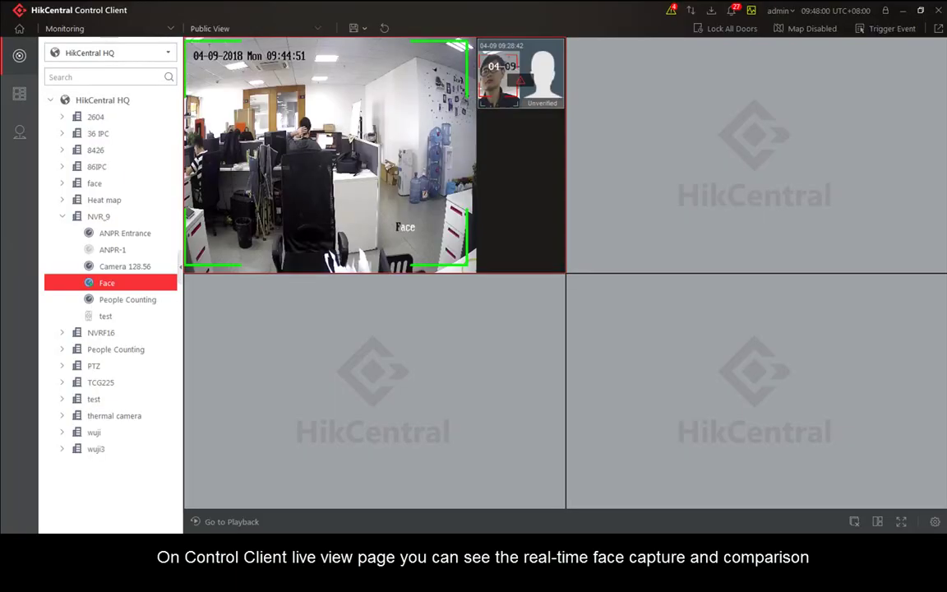
- In the Control Client live view, add an unverified face capture to the person list in the test group, entering the person's first and last name
{"action": "left_click", "coordinate": [693, 14]}
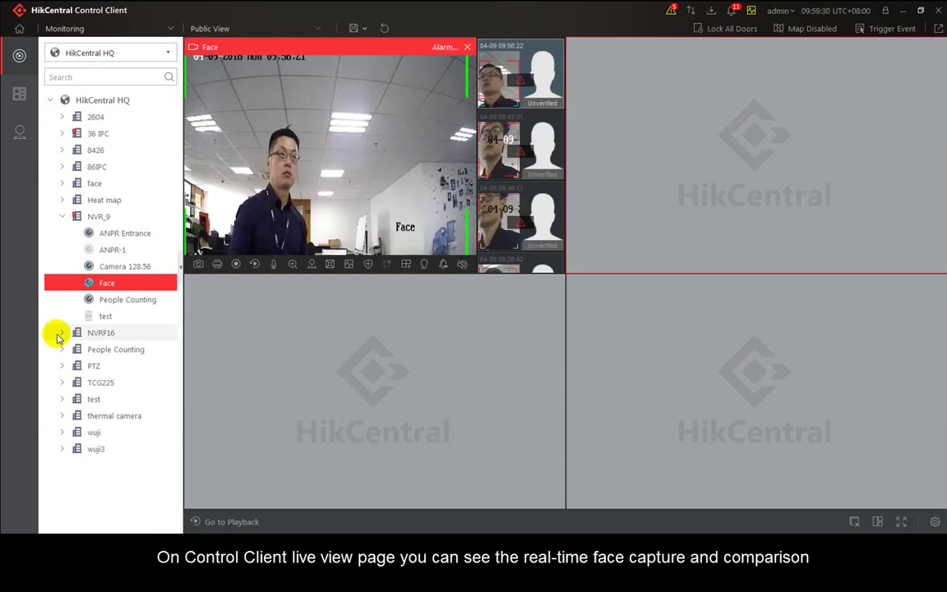
{"action": "mouse_move", "coordinate": [536, 51]}
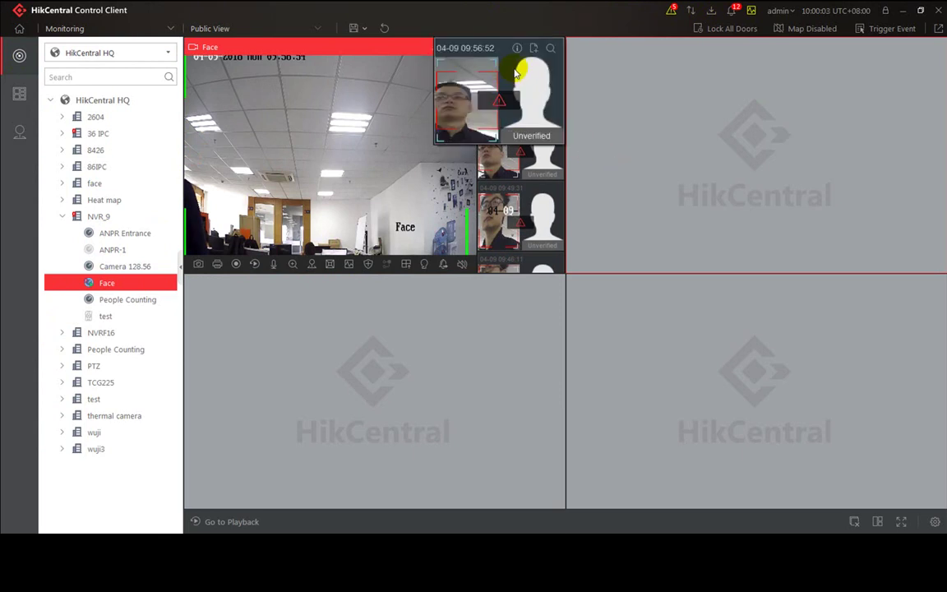
{"action": "left_click", "coordinate": [534, 49]}
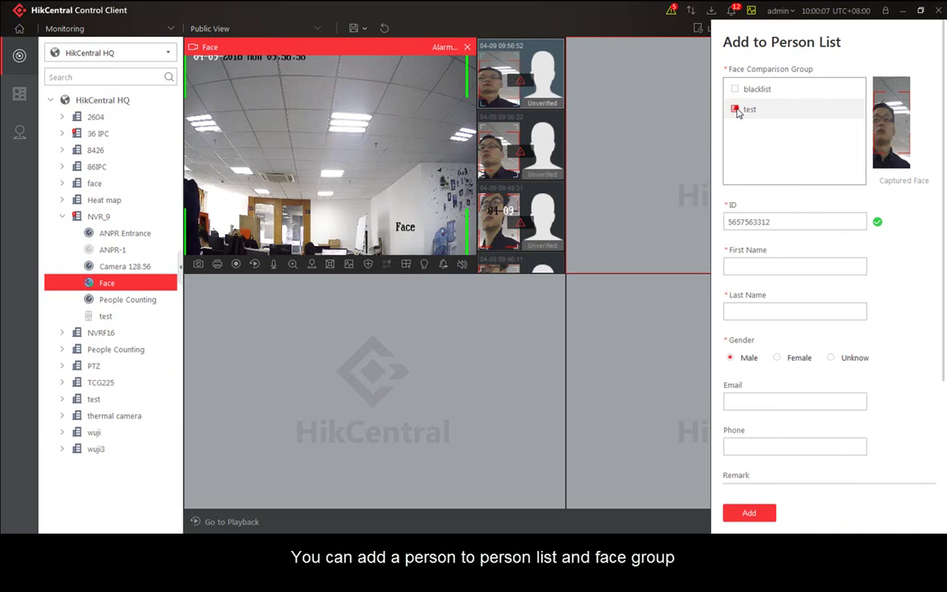
{"action": "left_click", "coordinate": [736, 111]}
{"action": "left_click", "coordinate": [757, 263]}
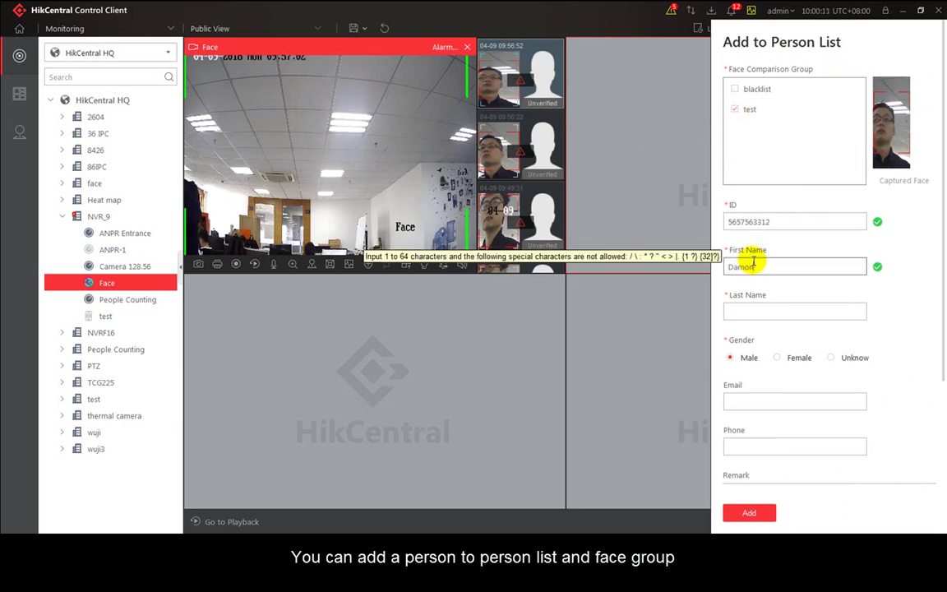
{"action": "left_click", "coordinate": [788, 306]}
{"action": "type", "text": "Y"}
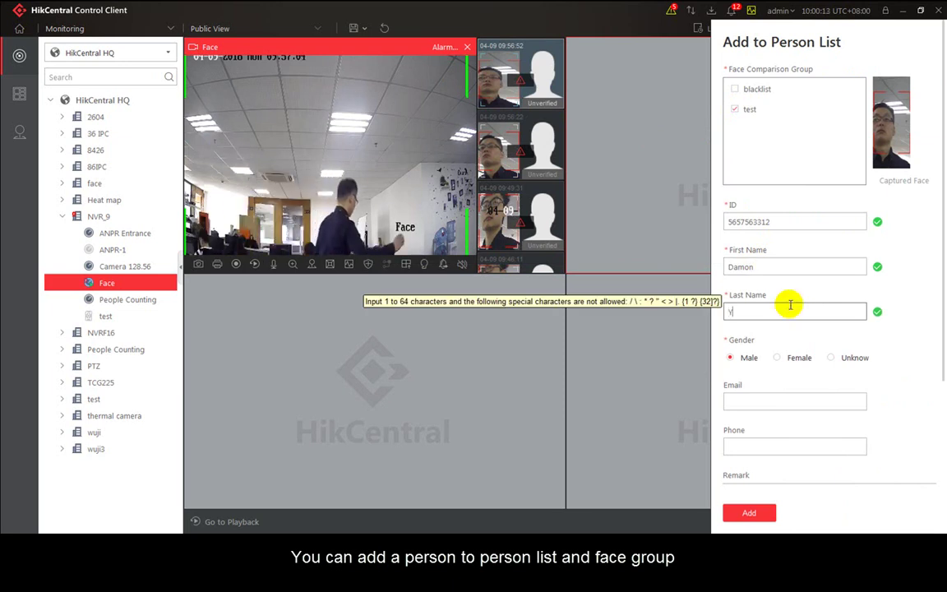
{"action": "type", "text": "uan"}
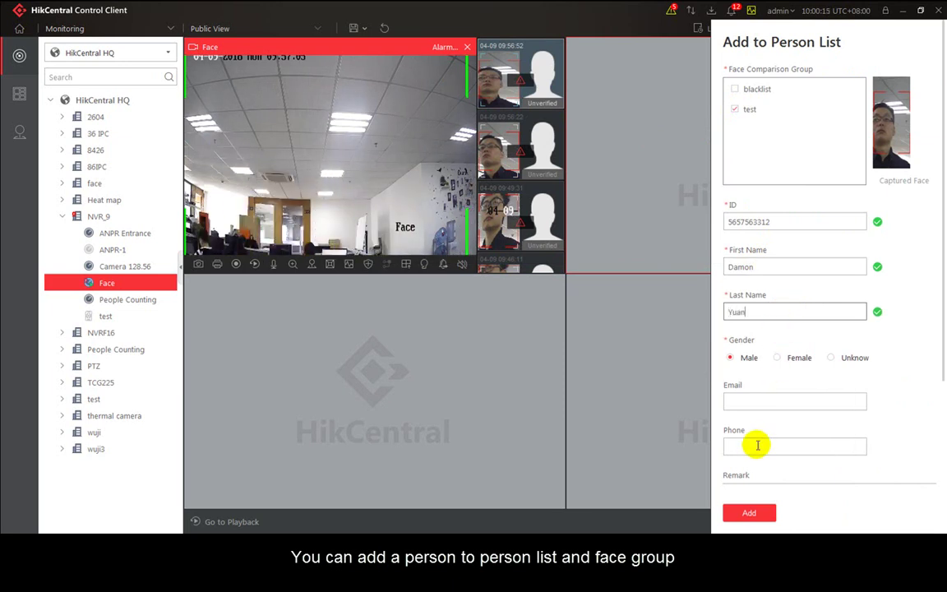
{"action": "left_click", "coordinate": [753, 512]}
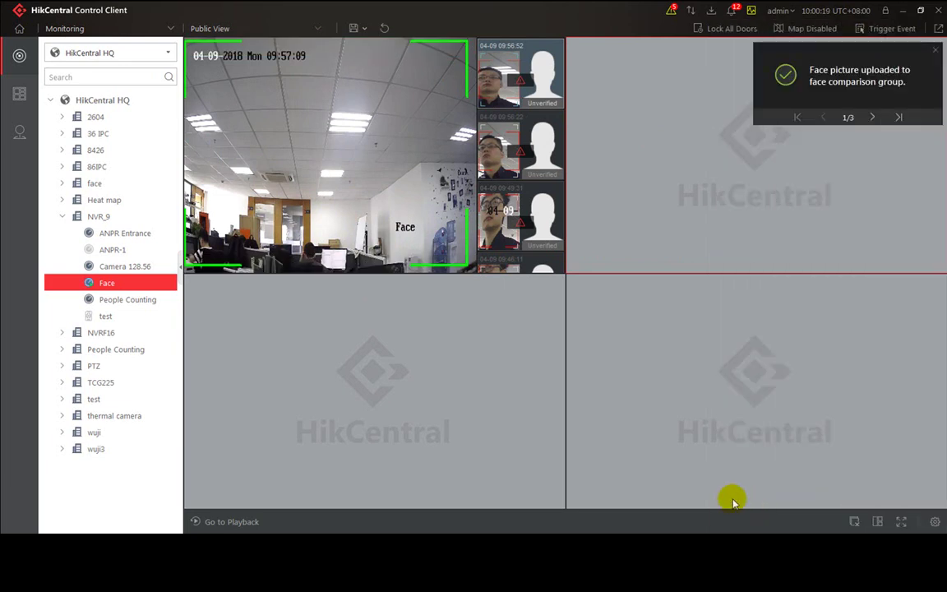
- Check the face comparison information of the newest matched capture from the Face camera, and close the details
{"action": "mouse_move", "coordinate": [383, 152]}
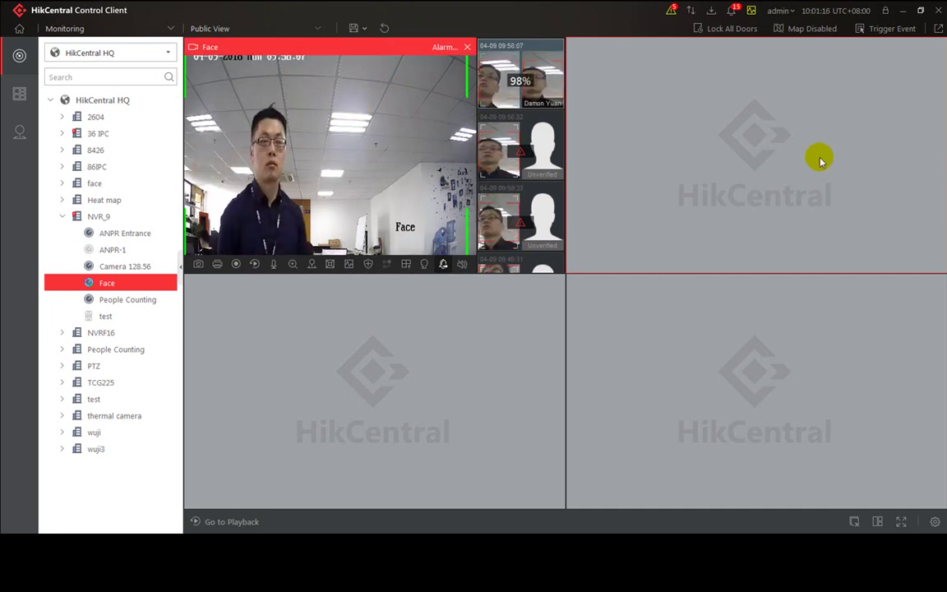
{"action": "mouse_move", "coordinate": [471, 105]}
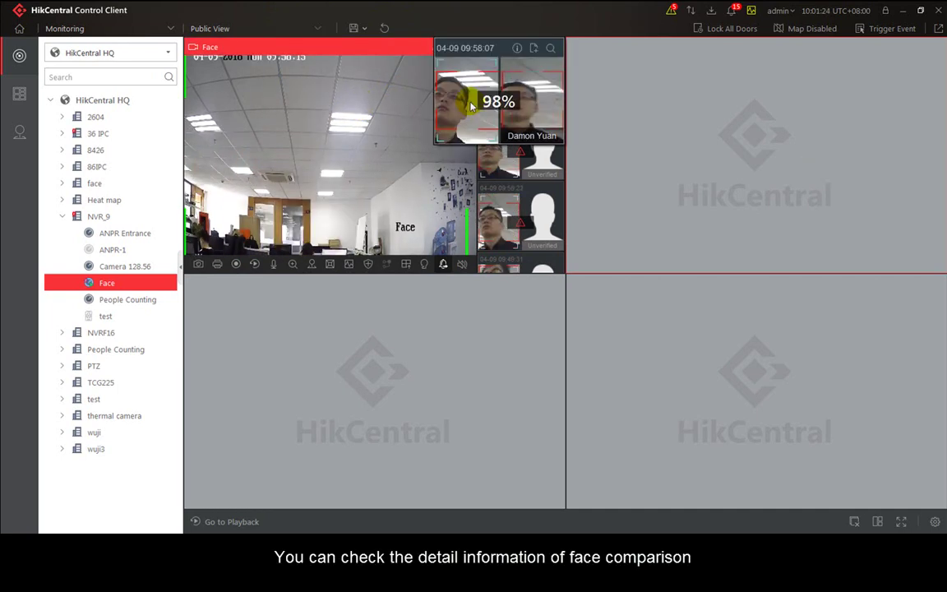
{"action": "left_click", "coordinate": [517, 49]}
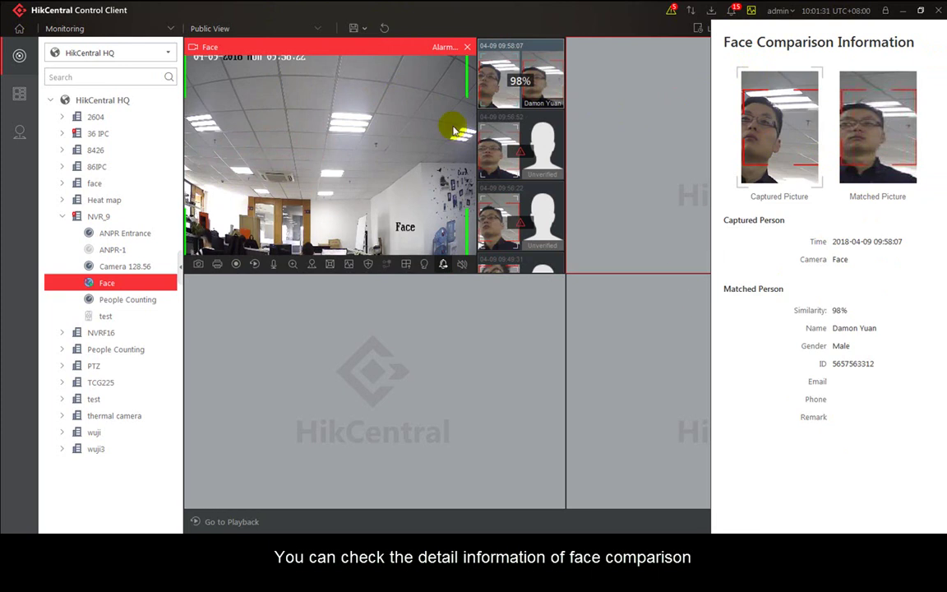
{"action": "left_click", "coordinate": [624, 84]}
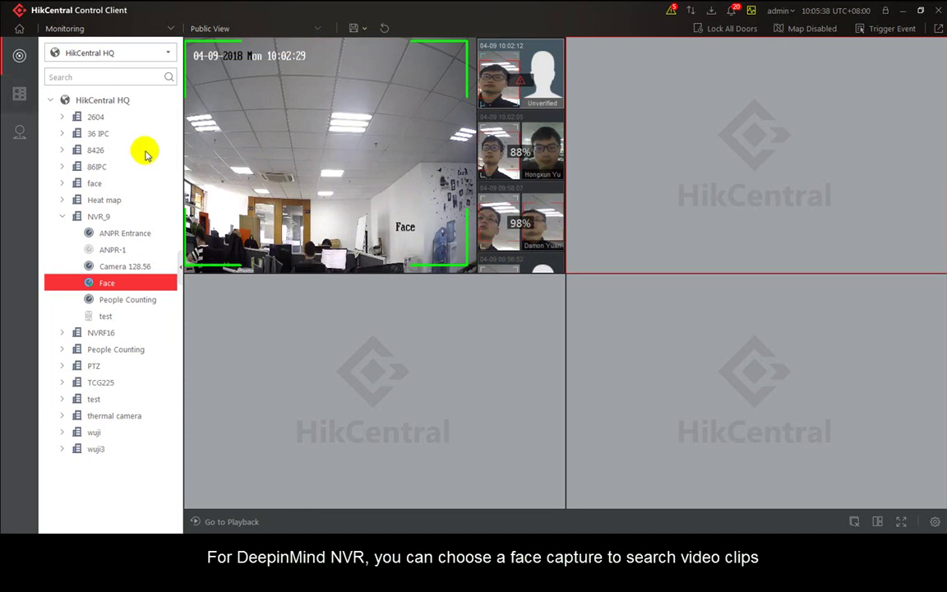
- Search for video clips using the matched face capture from 10:02:05, and view the 09:28:39 result's picture and video
{"action": "mouse_move", "coordinate": [529, 156]}
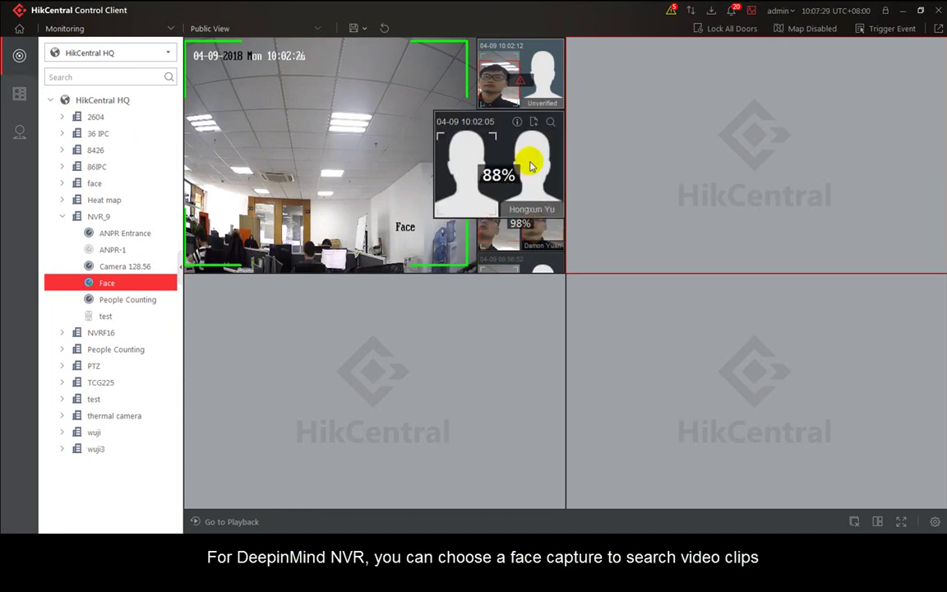
{"action": "left_click", "coordinate": [550, 125]}
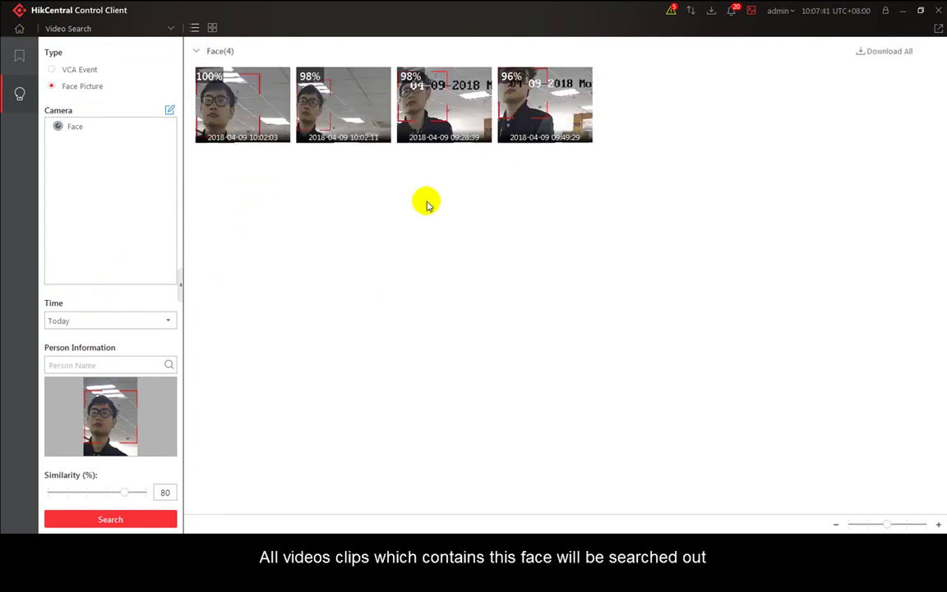
{"action": "left_click", "coordinate": [435, 122]}
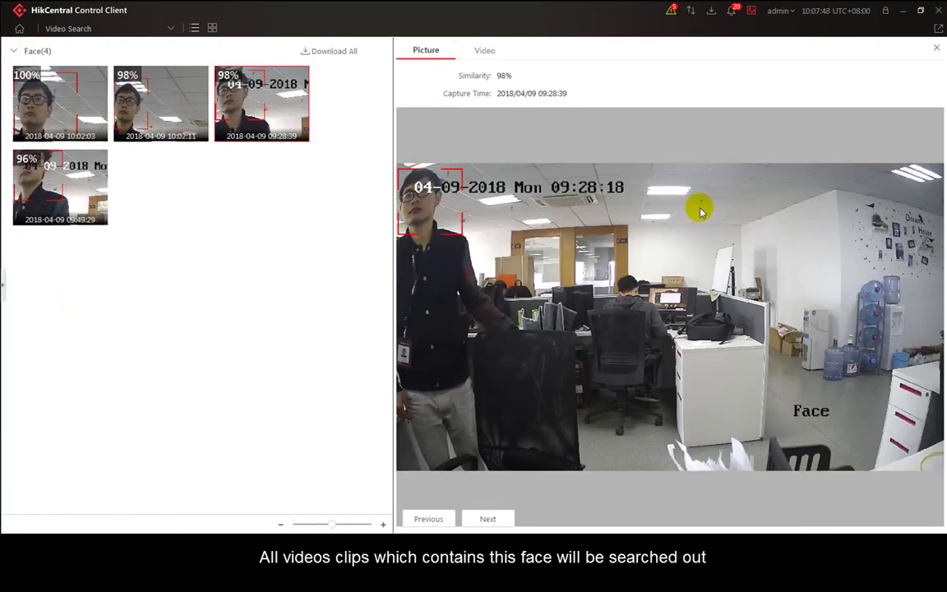
{"action": "left_click", "coordinate": [485, 51]}
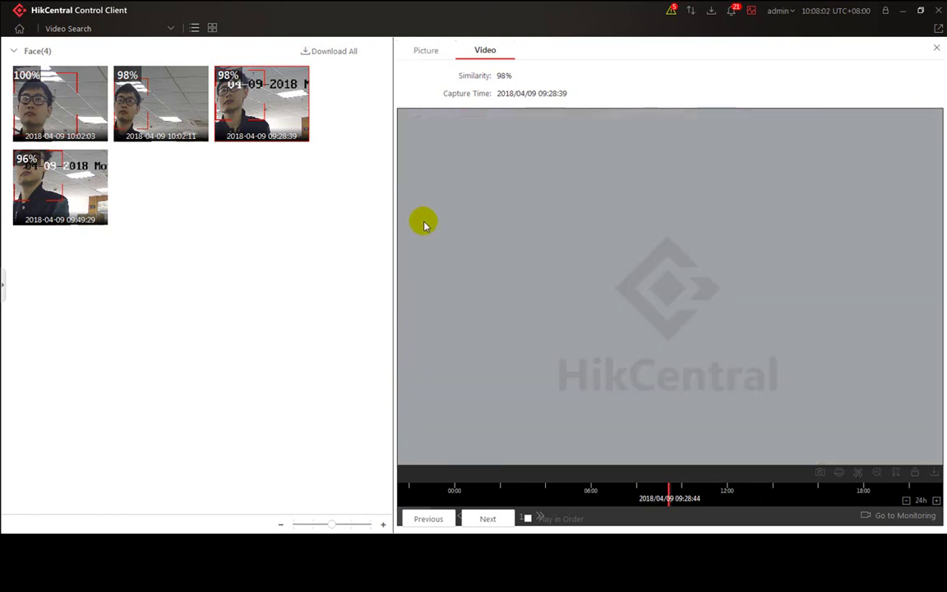
- Run a secondary search with the face picture captured at 10:02:03
{"action": "mouse_move", "coordinate": [280, 128]}
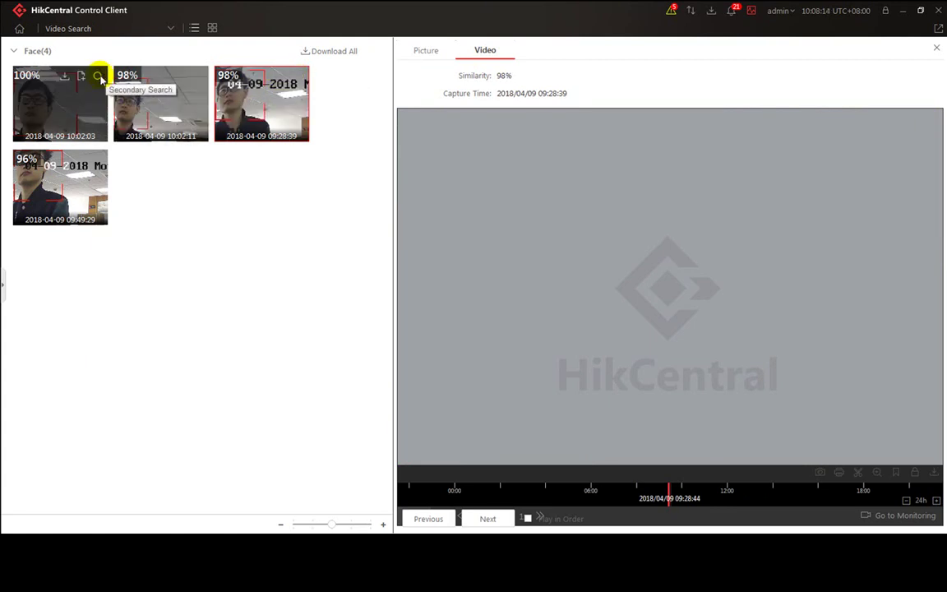
{"action": "left_click", "coordinate": [97, 77]}
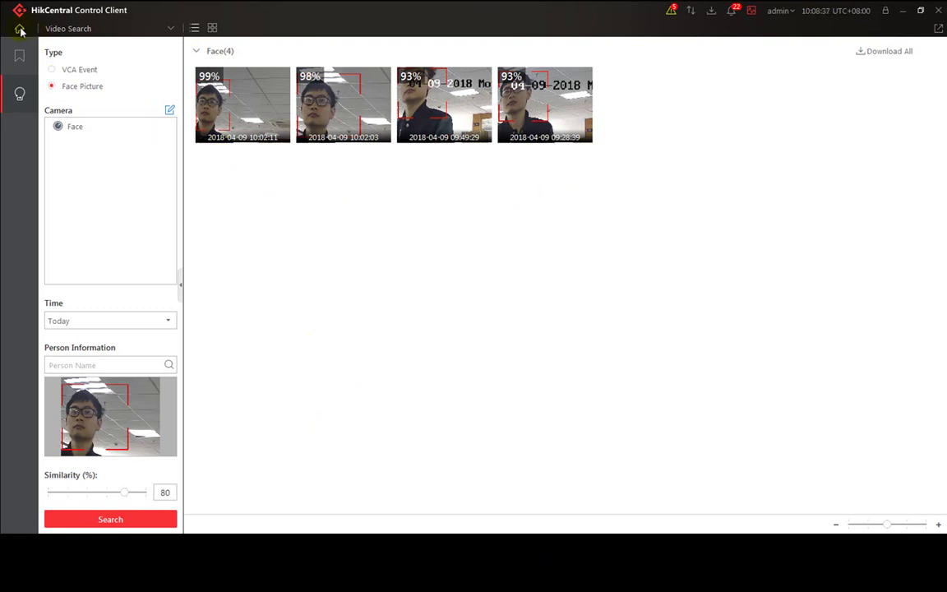
- Open the Alarm Center, widen the Alarm Name column, and play the related video of the Face-Face Matched Event-test alarm
{"action": "mouse_move", "coordinate": [23, 56]}
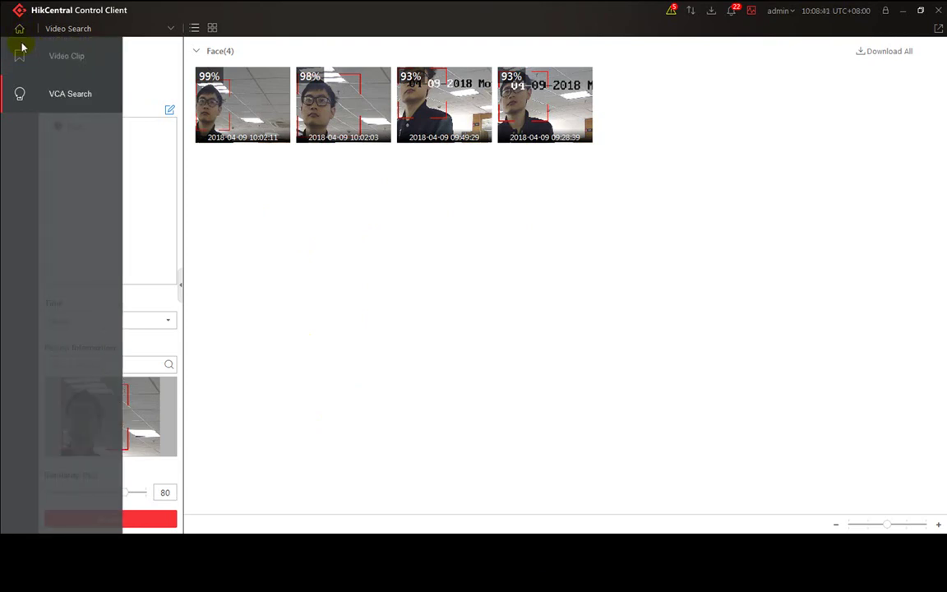
{"action": "left_click", "coordinate": [18, 29]}
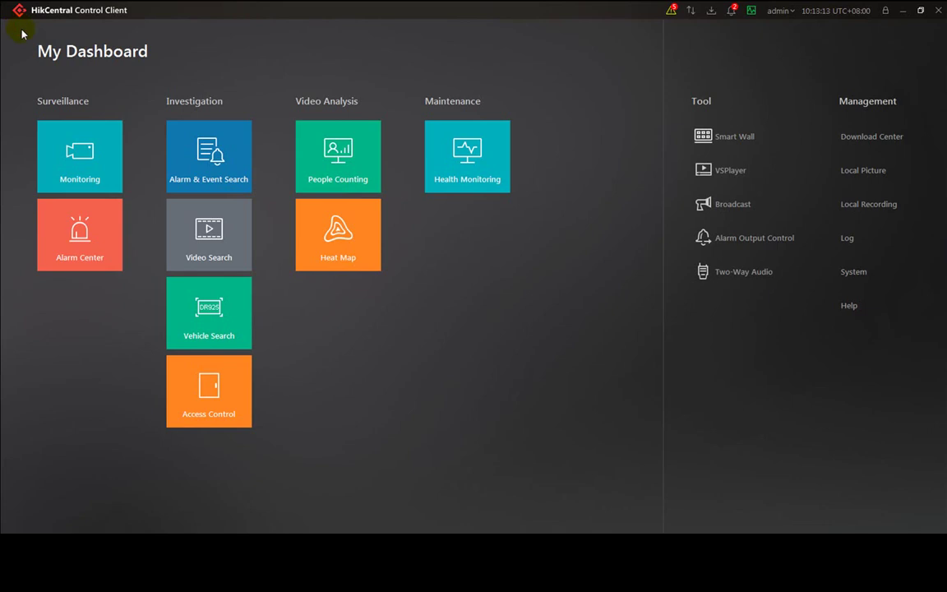
{"action": "left_click", "coordinate": [88, 242]}
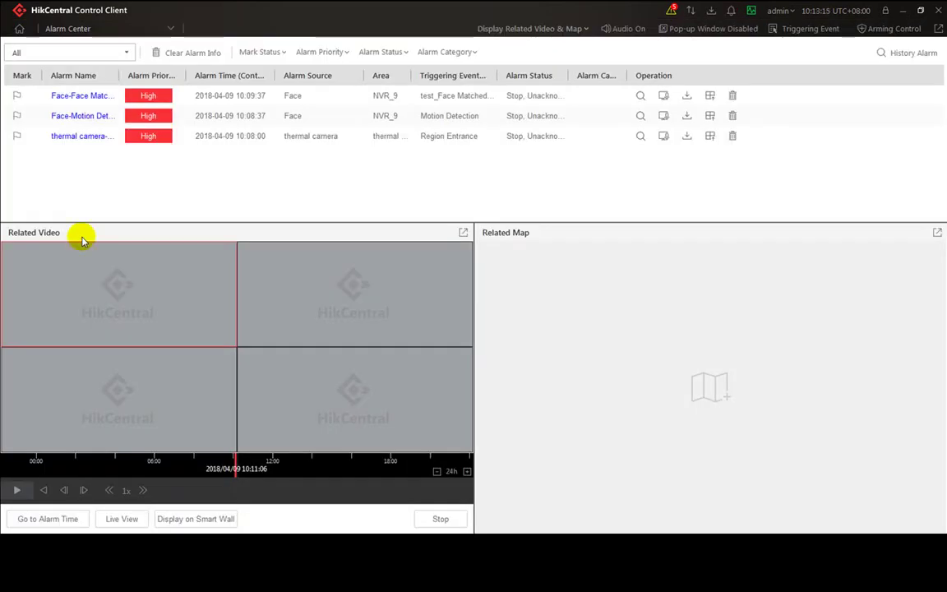
{"action": "left_click_drag", "start_coordinate": [118, 76], "coordinate": [210, 75]}
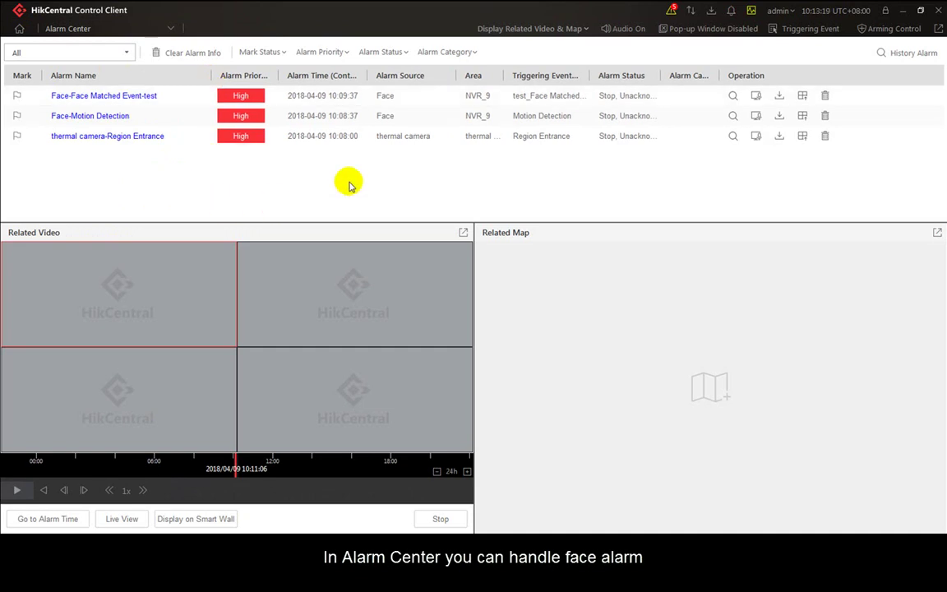
{"action": "left_click", "coordinate": [421, 95]}
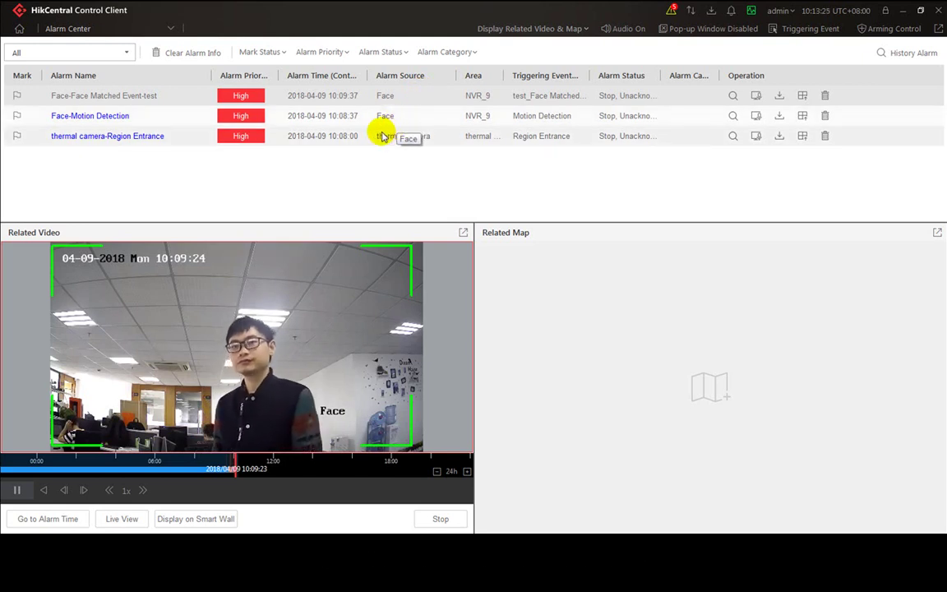
- Check the alarm information and face picture of the Face-Face Matched Event-test alarm, and close the details
{"action": "left_click", "coordinate": [128, 97]}
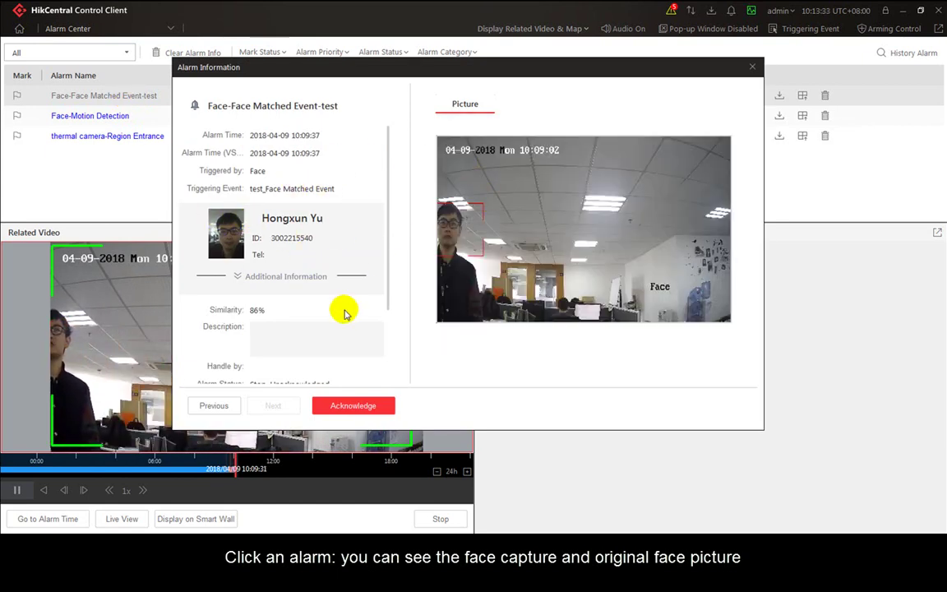
{"action": "scroll", "coordinate": [381, 262], "scroll_direction": "down", "scroll_amount": 3}
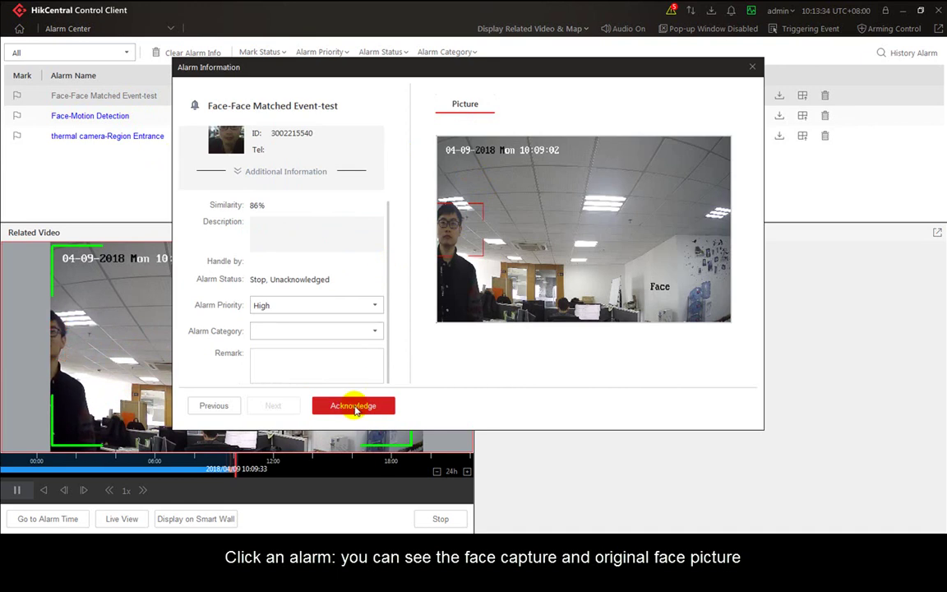
{"action": "left_click", "coordinate": [754, 70]}
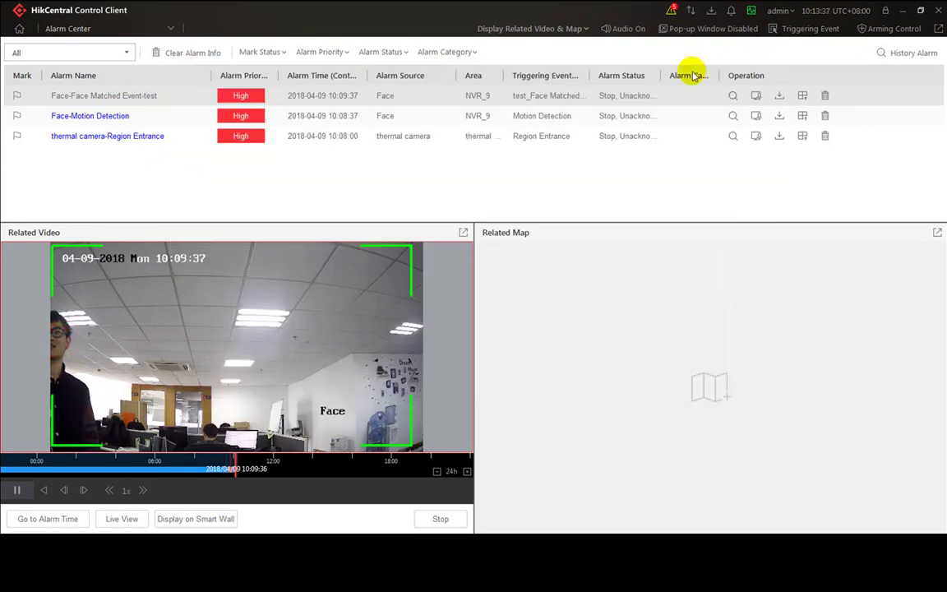
- Open Alarm & Event Search and set the source to Person with the Face camera from area NVR_9
{"action": "left_click", "coordinate": [19, 29]}
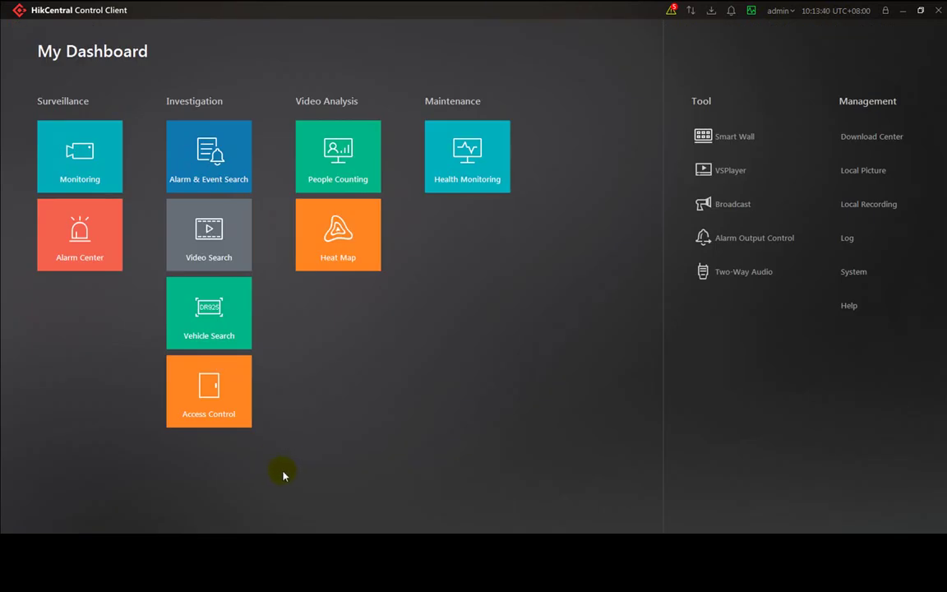
{"action": "left_click", "coordinate": [217, 157]}
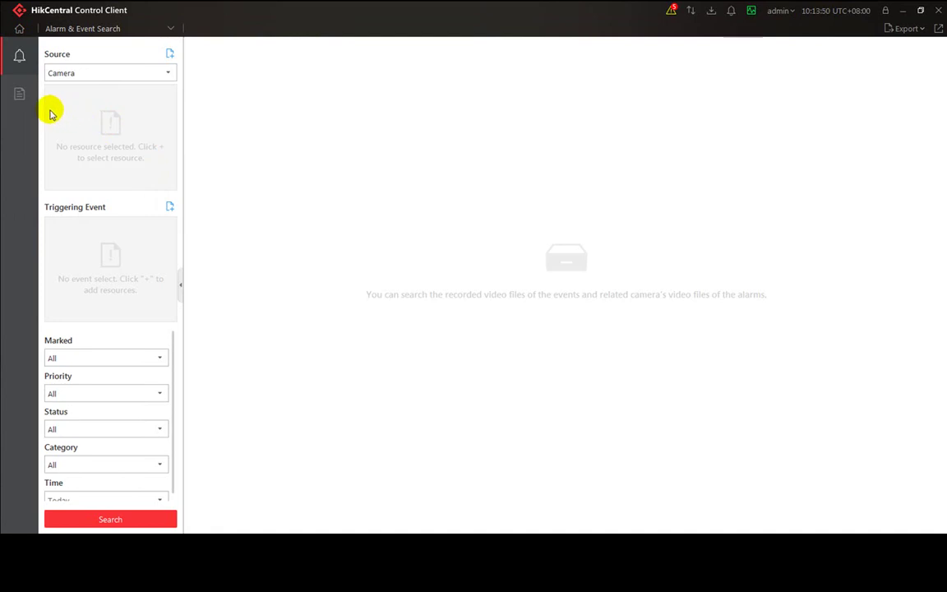
{"action": "left_click", "coordinate": [169, 74]}
{"action": "left_click", "coordinate": [100, 171]}
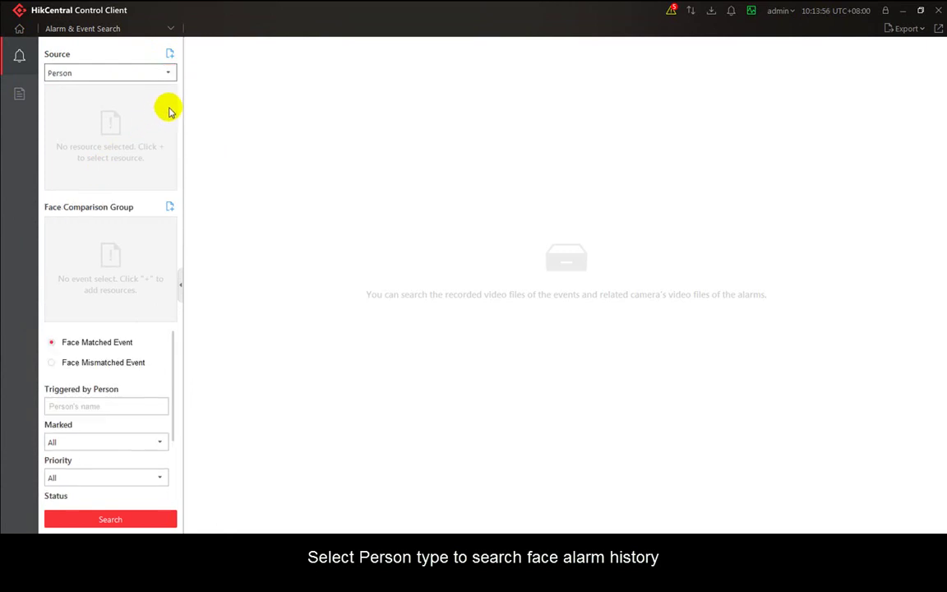
{"action": "left_click", "coordinate": [171, 54]}
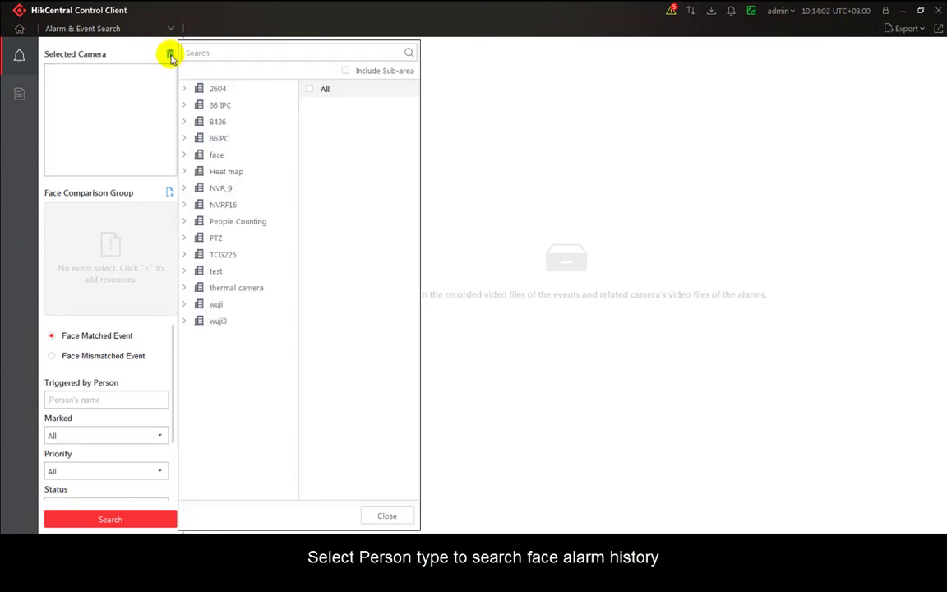
{"action": "left_click", "coordinate": [190, 188]}
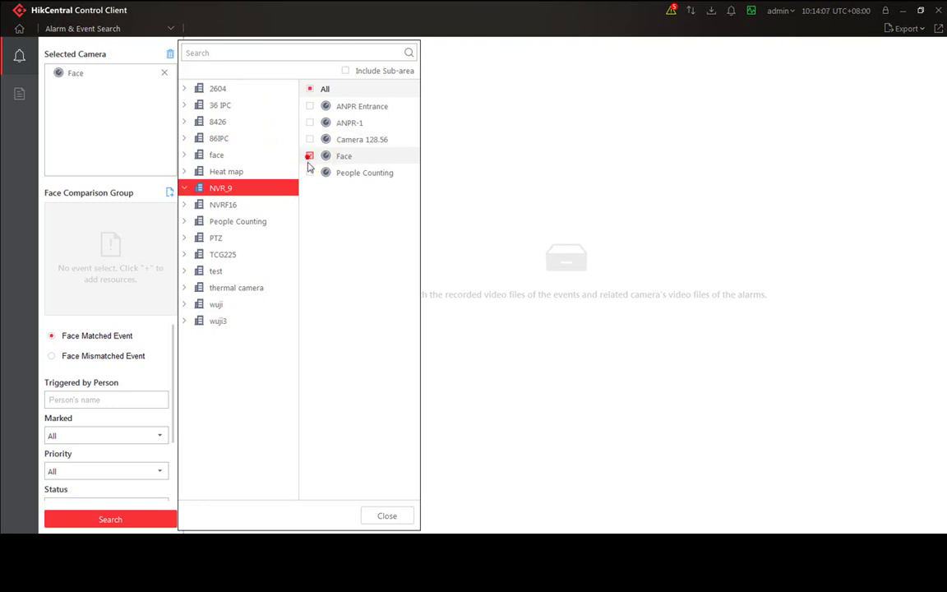
{"action": "left_click", "coordinate": [387, 516]}
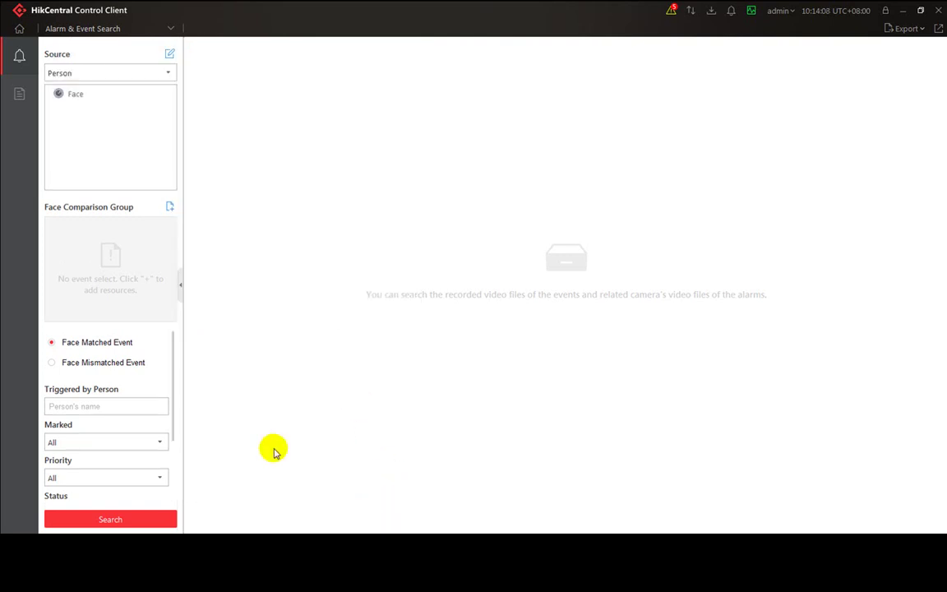
- Choose the test face comparison group and search the face matched alarm history
{"action": "left_click", "coordinate": [170, 207]}
{"action": "left_click", "coordinate": [196, 210]}
{"action": "left_click", "coordinate": [279, 415]}
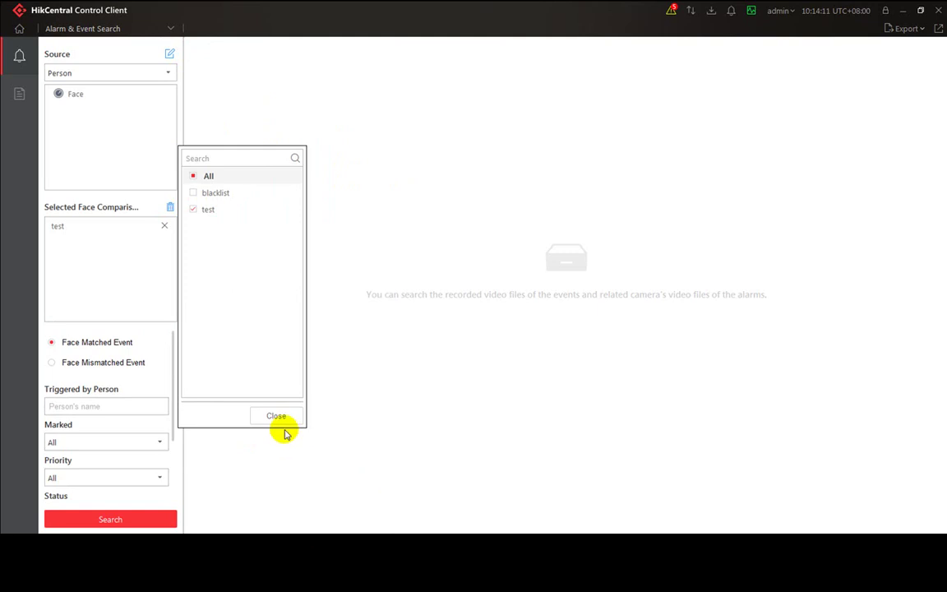
{"action": "left_click", "coordinate": [126, 521]}
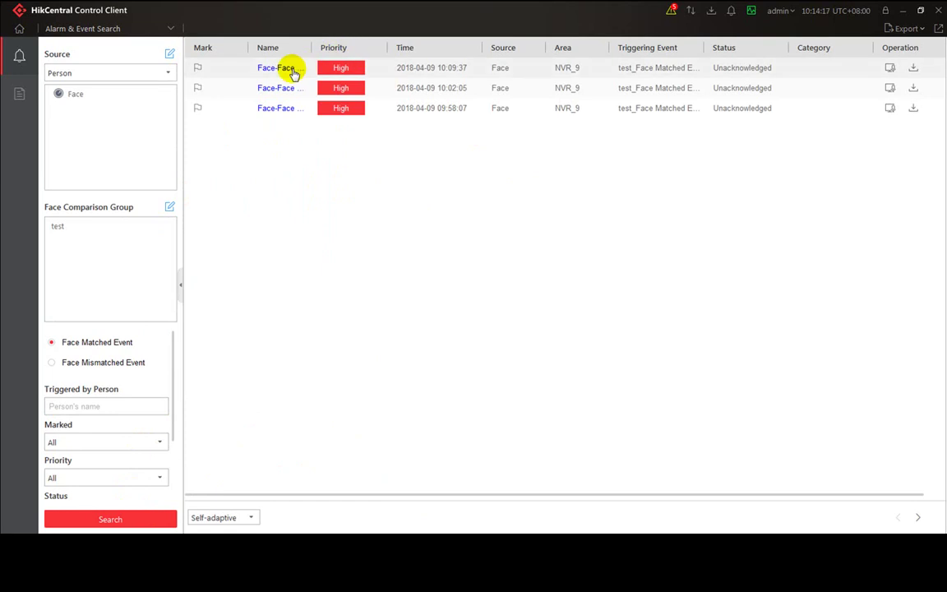
- View the video clip and captured picture of the face matched alarm from 10:09:37
{"action": "left_click", "coordinate": [368, 75]}
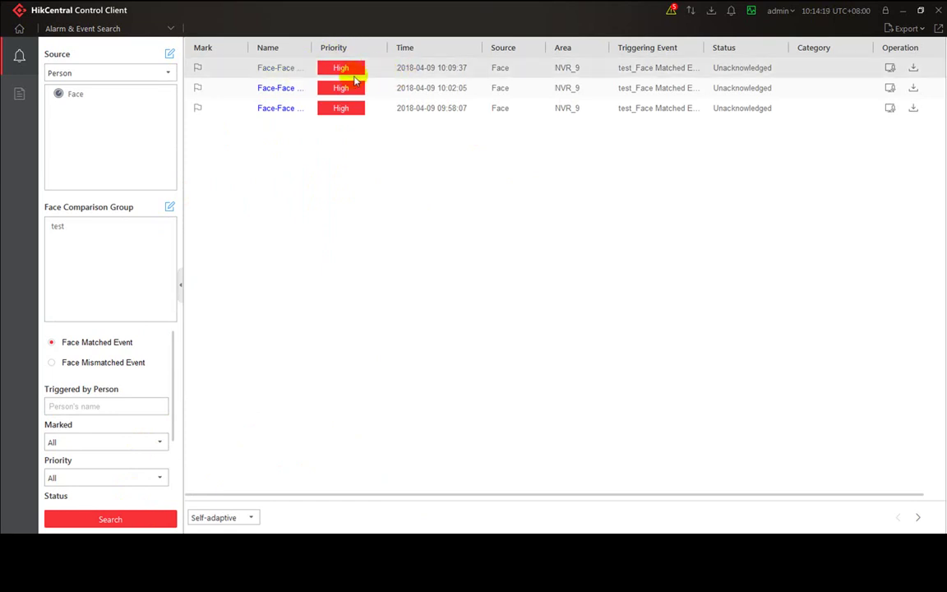
{"action": "left_click", "coordinate": [283, 70]}
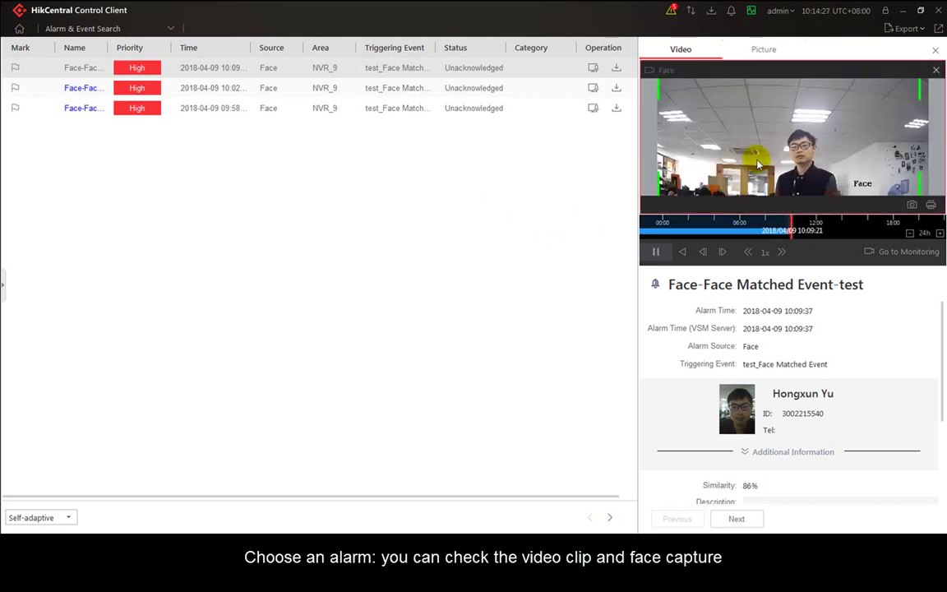
{"action": "left_click", "coordinate": [766, 50]}
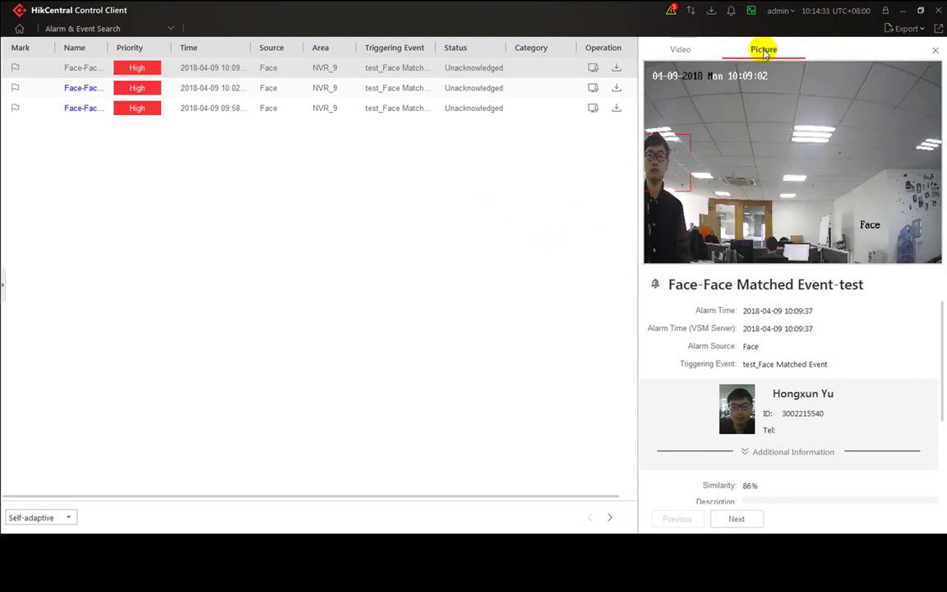
{"action": "left_click", "coordinate": [679, 51]}
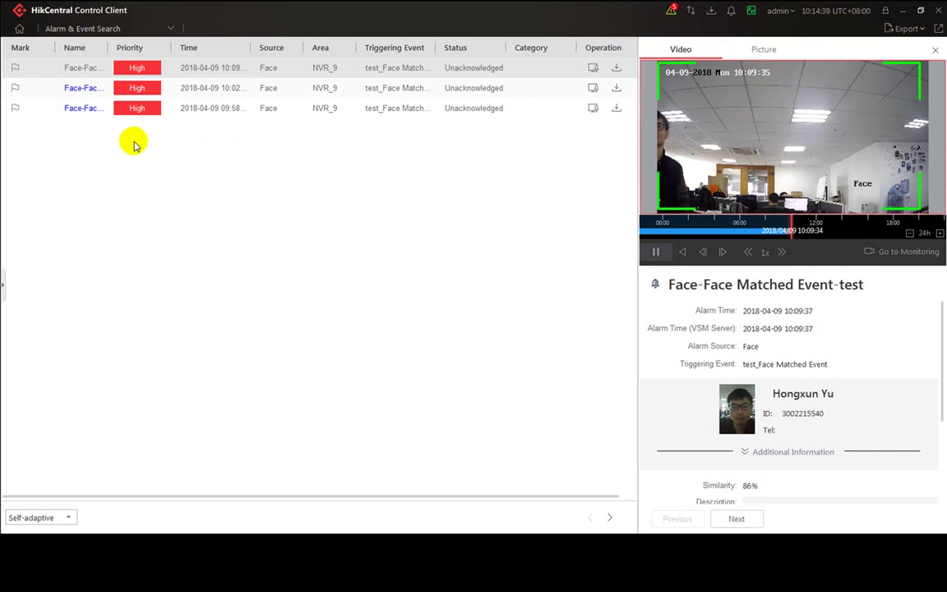
- Look at the export formats for the alarm history, and download the 10:09:37 face matched alarm
{"action": "left_click", "coordinate": [904, 29]}
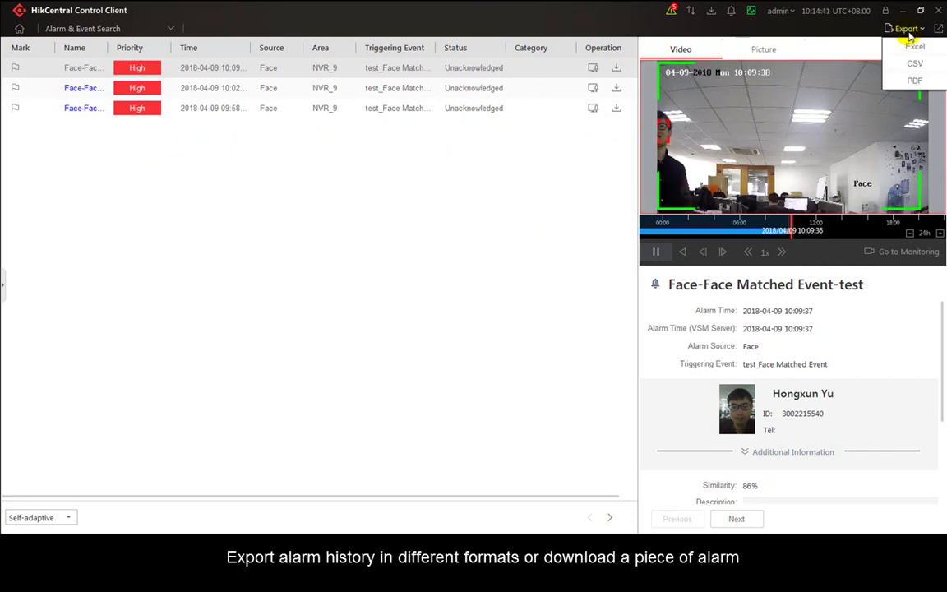
{"action": "left_click", "coordinate": [617, 69]}
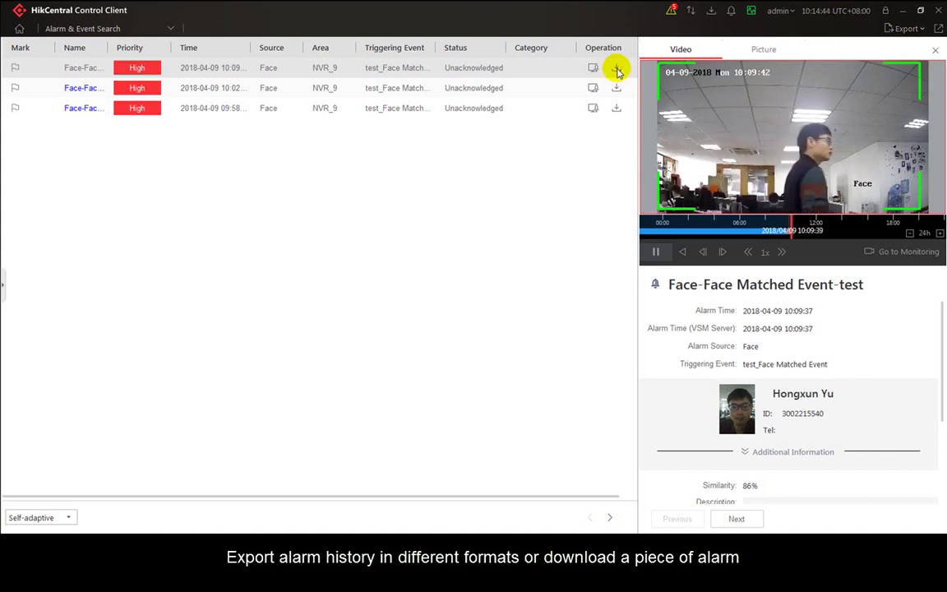
{"action": "left_click", "coordinate": [616, 70]}
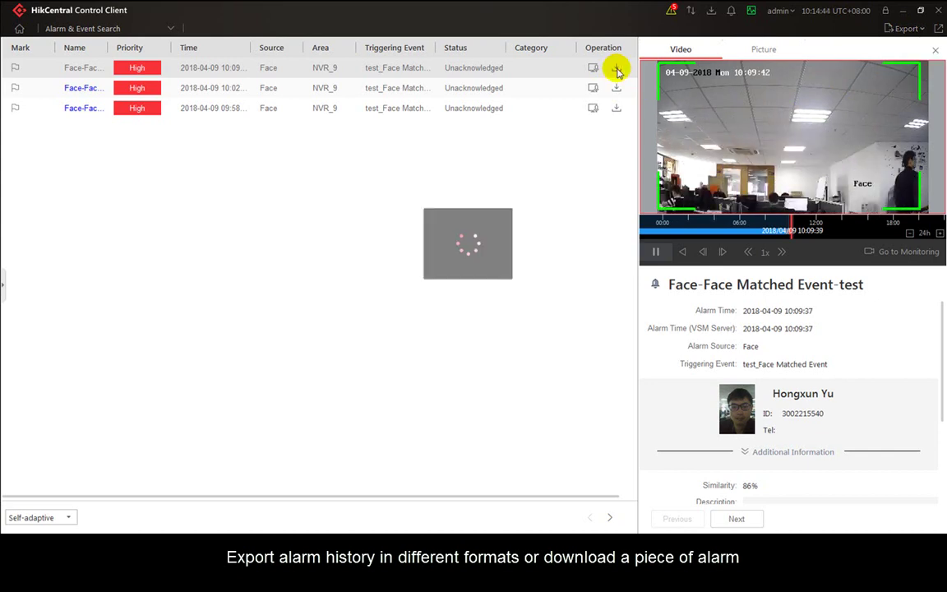